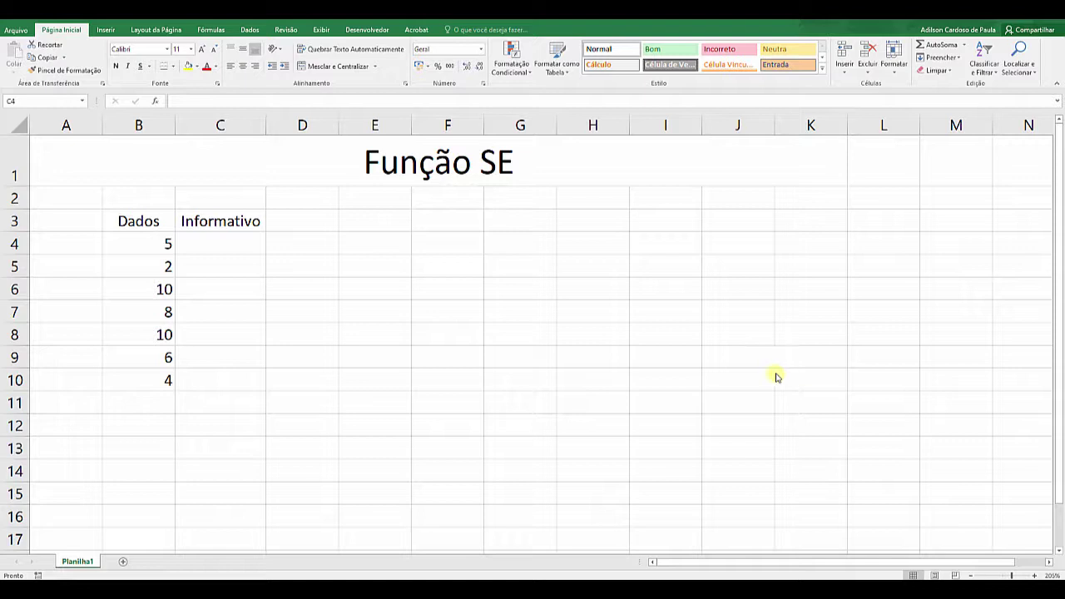
# Center the Dados values in cells B4 to B10 horizontally.
pyautogui.click(583, 327)
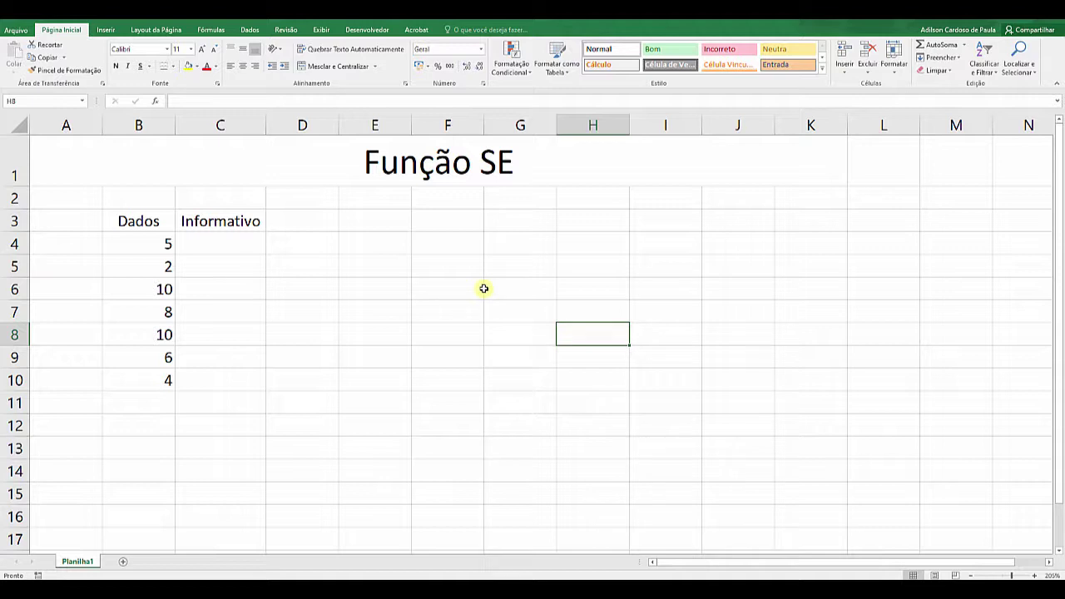
pyautogui.click(148, 246)
pyautogui.moveTo(147, 245); pyautogui.dragTo(152, 380)
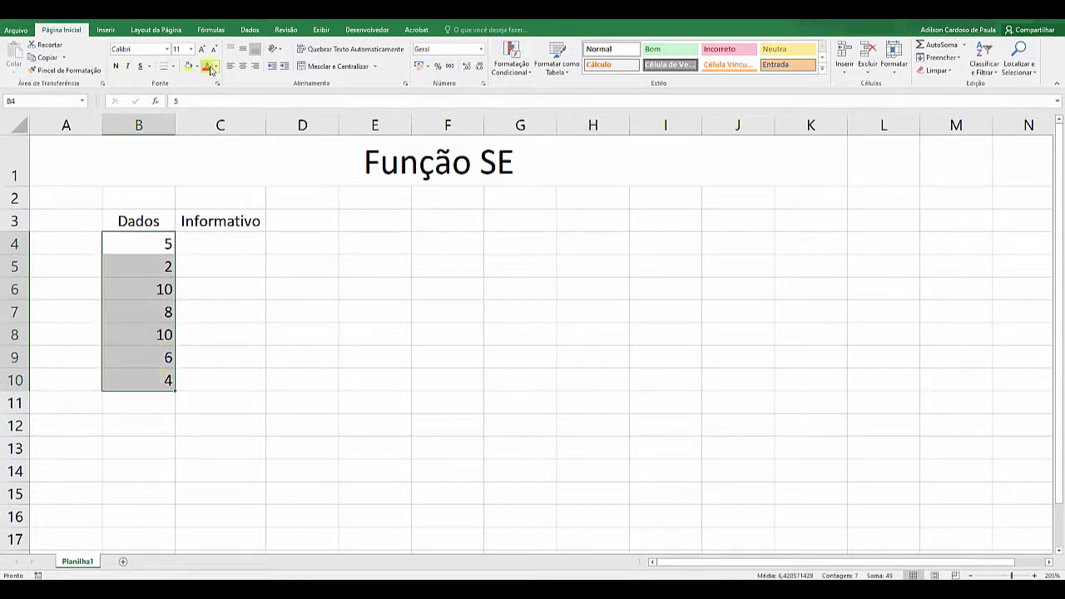
pyautogui.click(244, 68)
# Start an SE formula in C4 under Informativo with the logical test B4<5.
pyautogui.moveTo(231, 239); pyautogui.dragTo(223, 384)
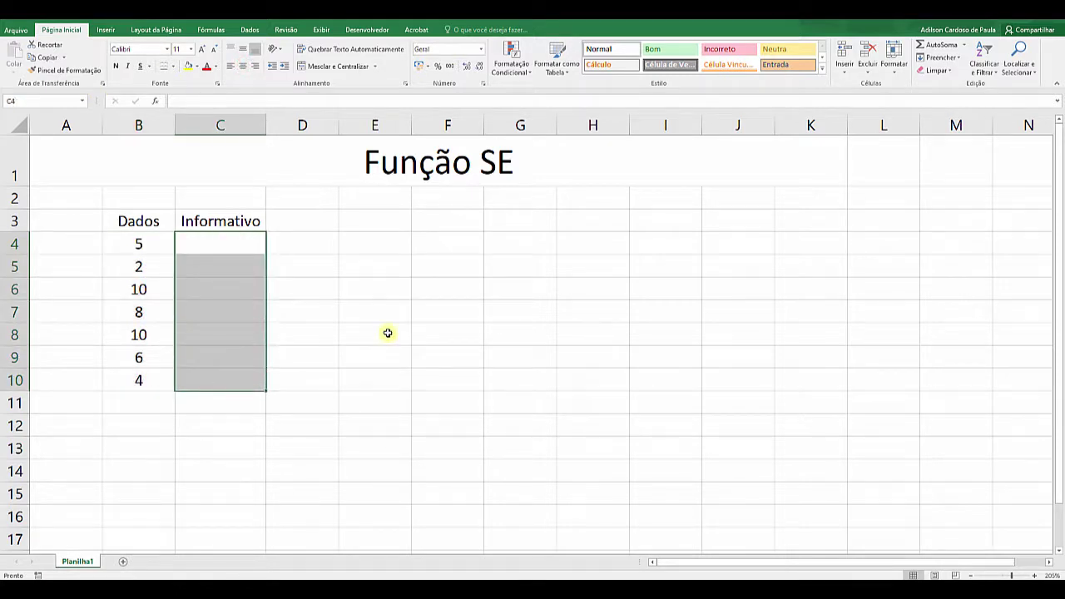
pyautogui.click(211, 243)
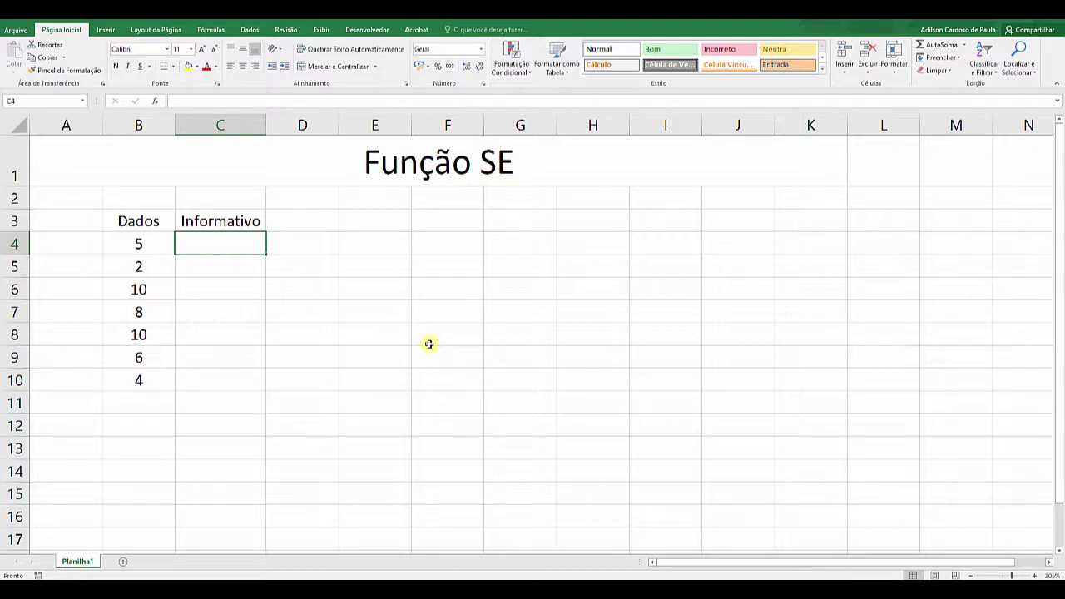
pyautogui.write('=')
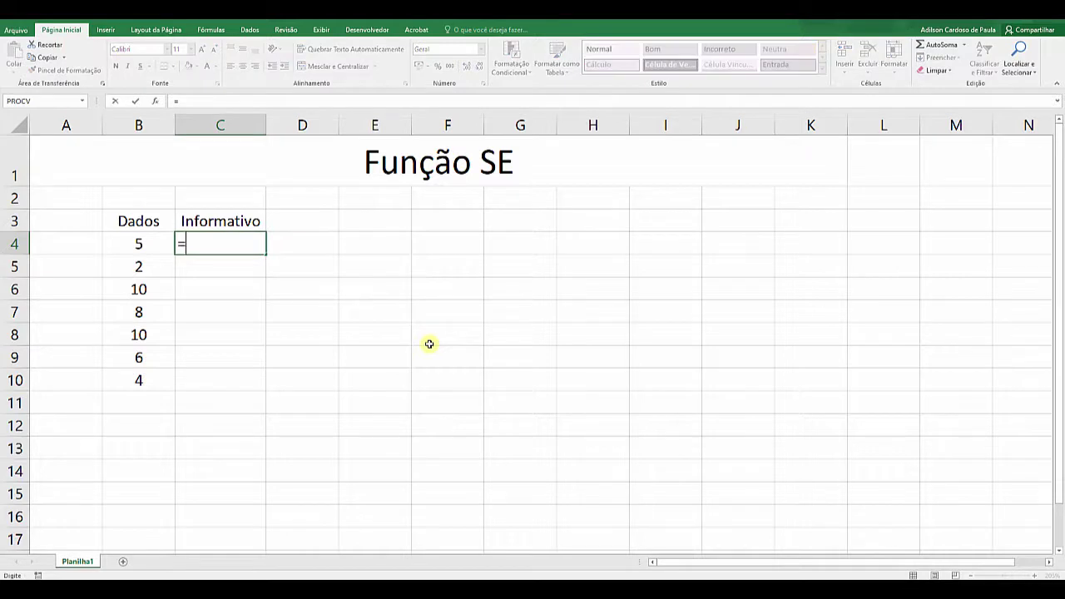
pyautogui.write('se')
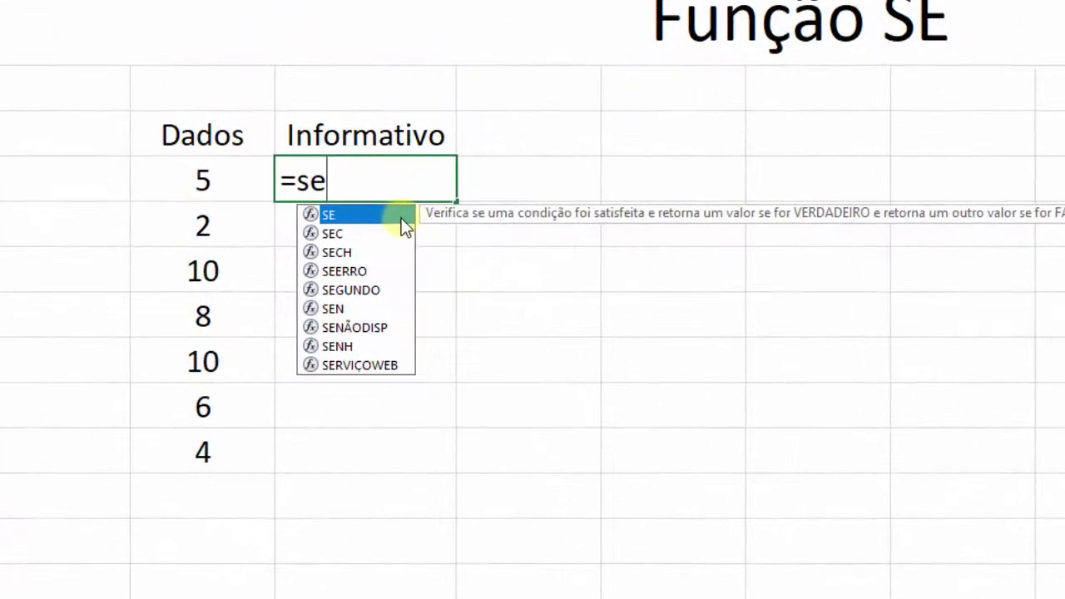
pyautogui.doubleClick(401, 218)
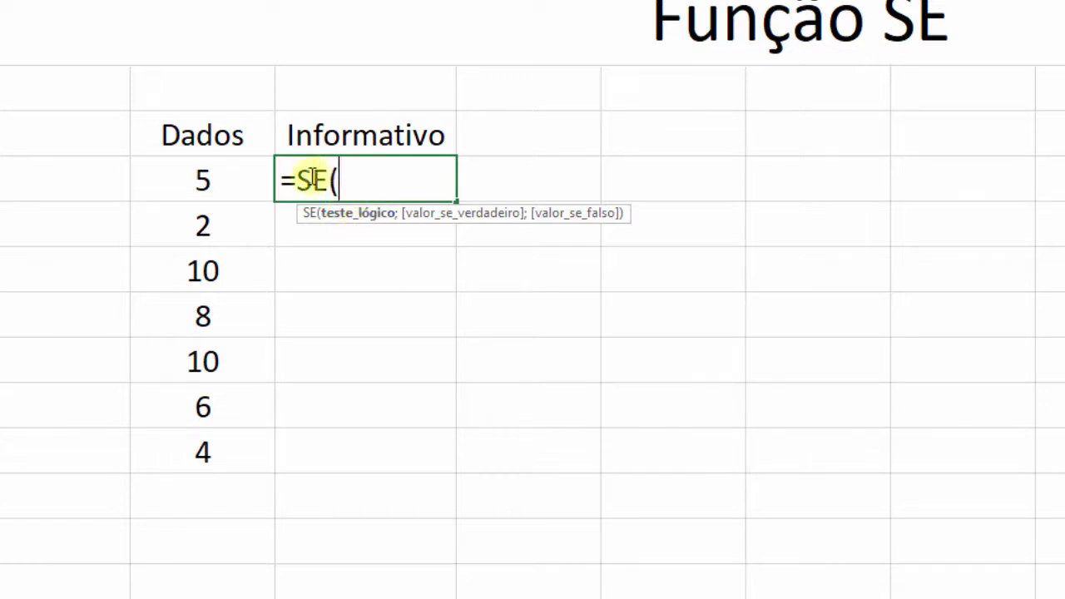
pyautogui.click(231, 177)
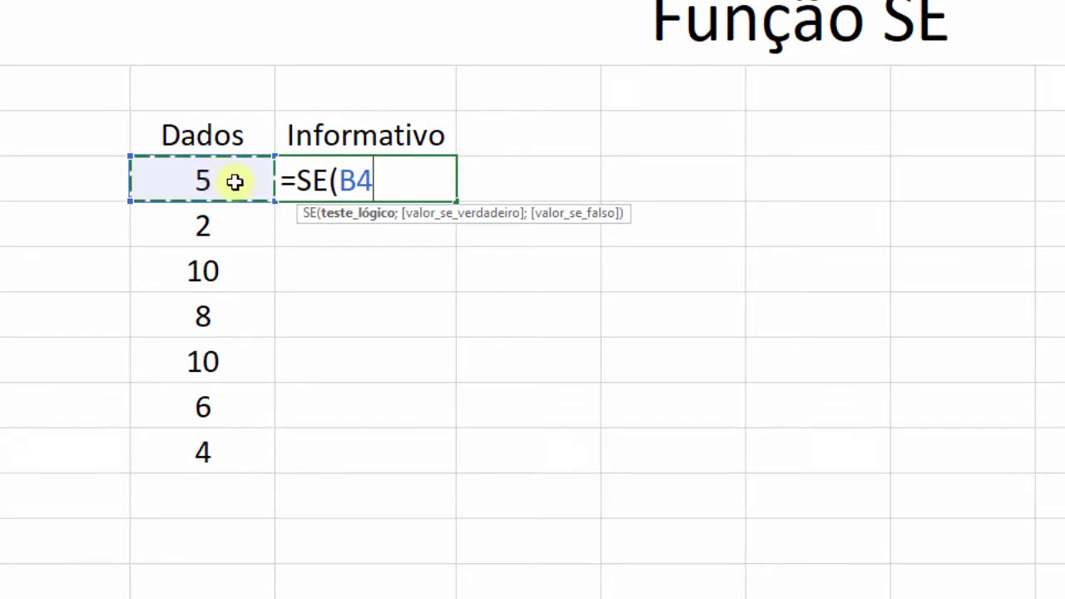
pyautogui.write('>')
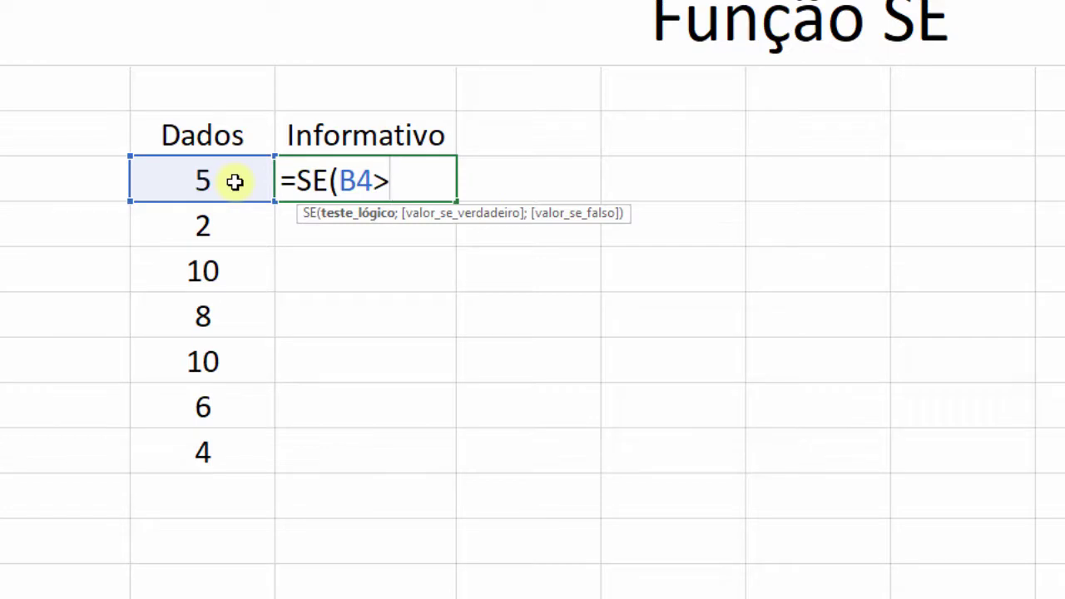
pyautogui.press('BackSpace')
pyautogui.write('<5')
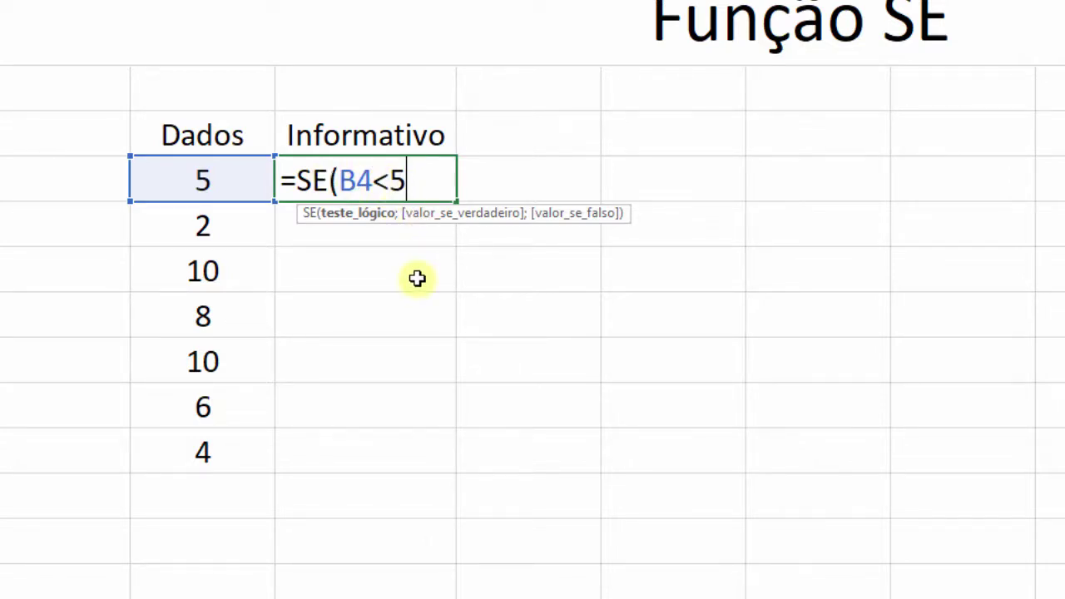
# Complete the C4 formula so it returns "Fora" when true and "ok" when false.
pyautogui.write(';')
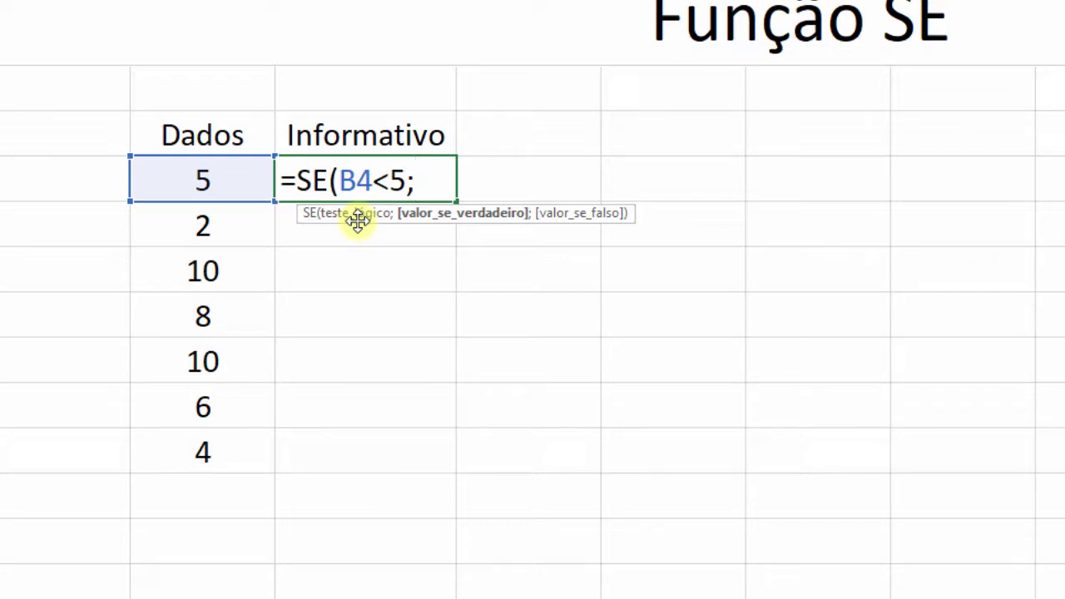
pyautogui.write('"Fora"')
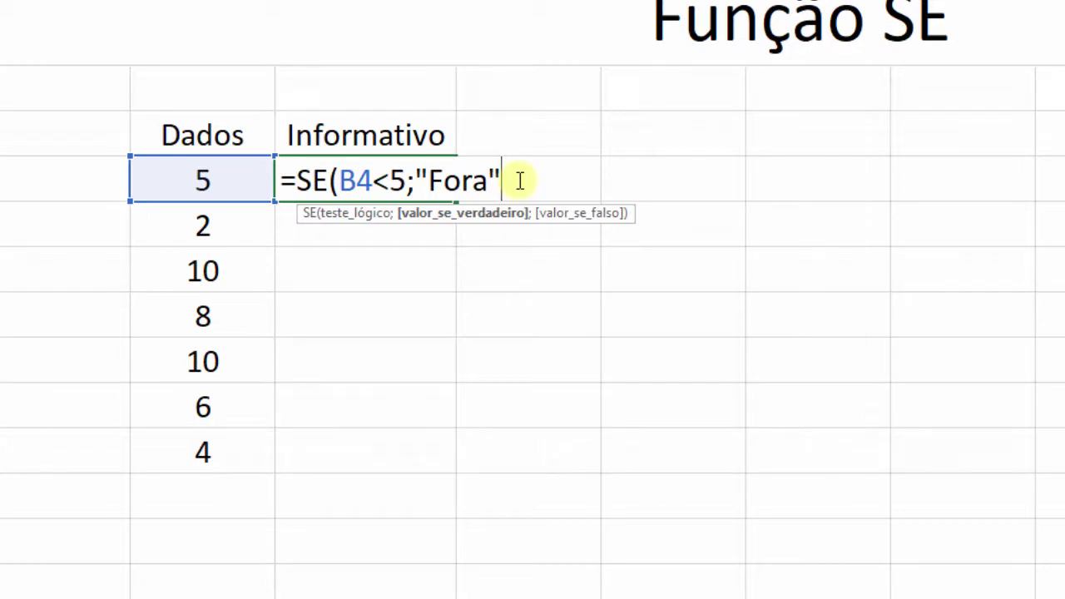
pyautogui.write(';')
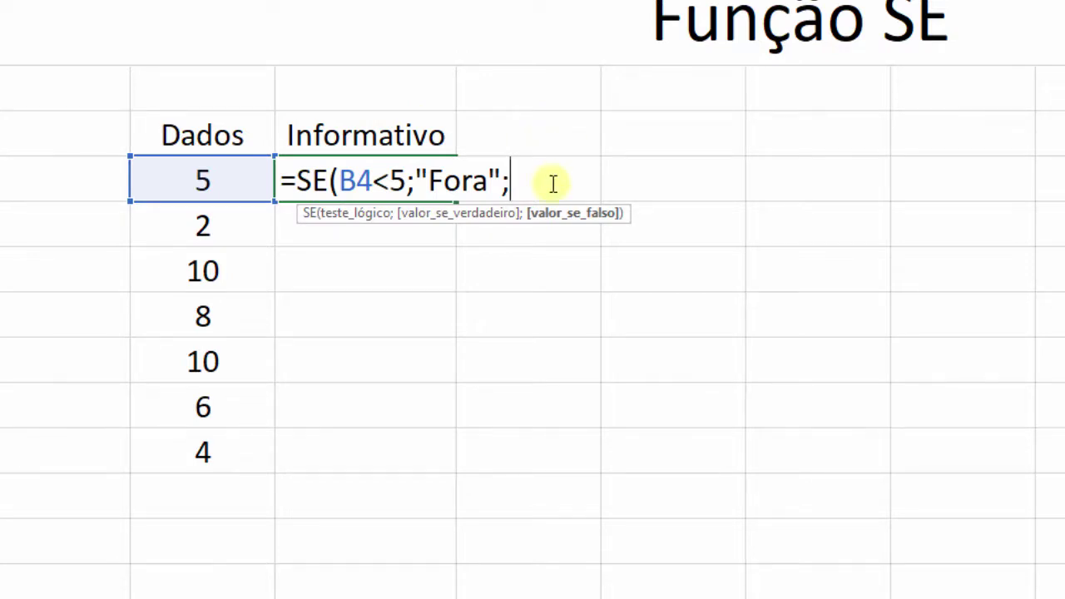
pyautogui.write('"ok"')
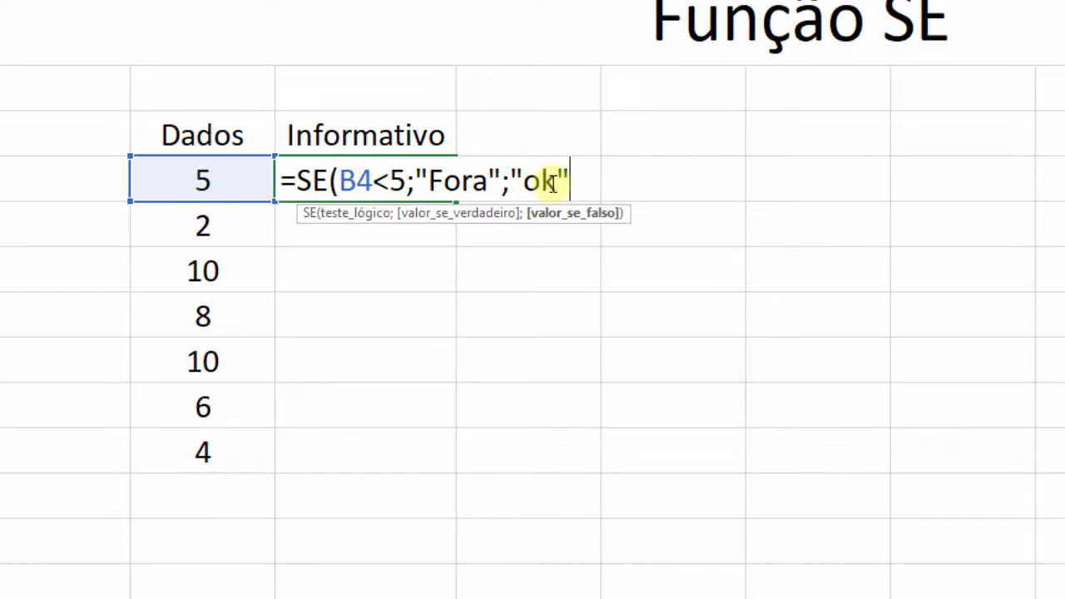
pyautogui.write(')')
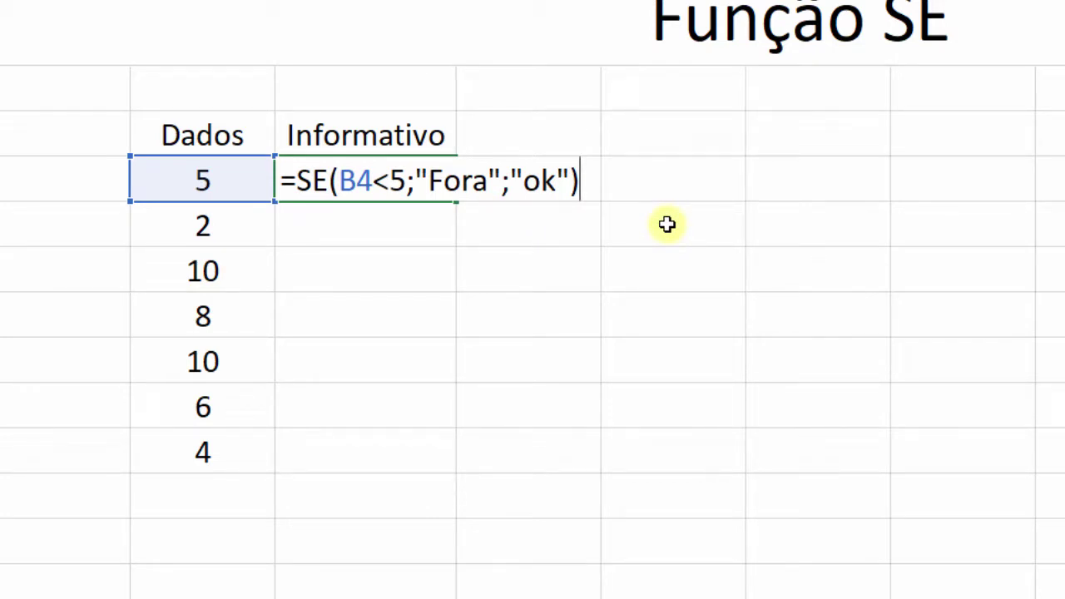
pyautogui.press('Return')
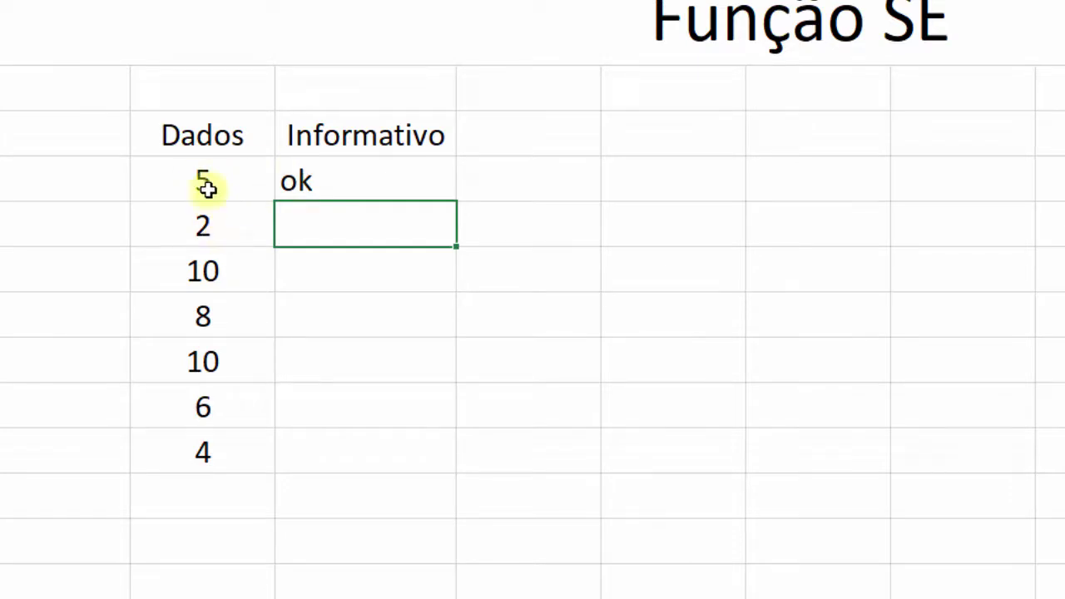
# Copy the SE formula from C4 down the Informativo column through C10.
pyautogui.click(368, 179)
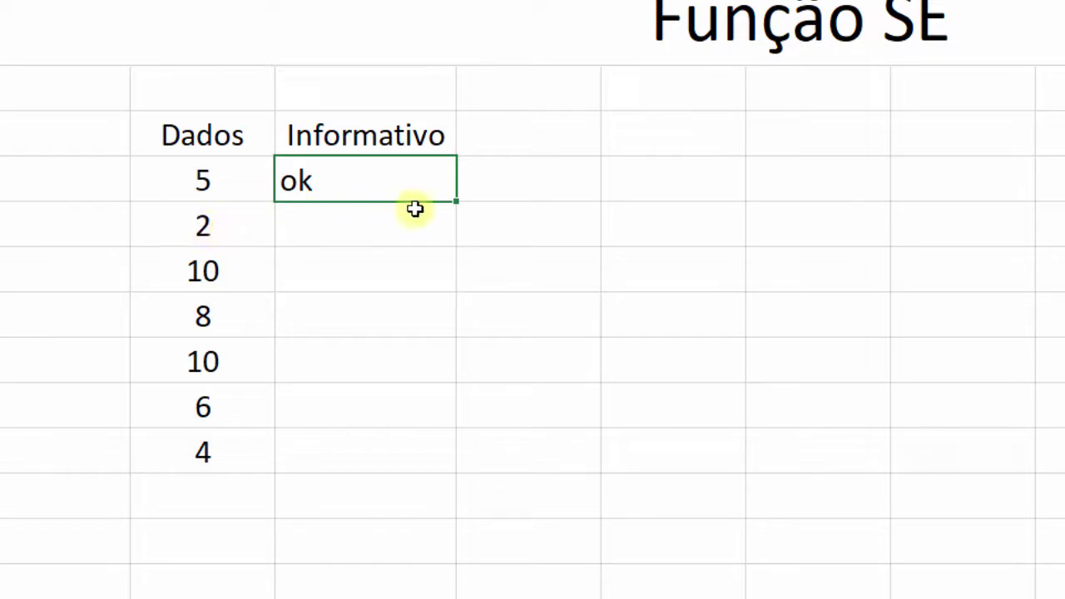
pyautogui.moveTo(452, 205); pyautogui.dragTo(447, 261)
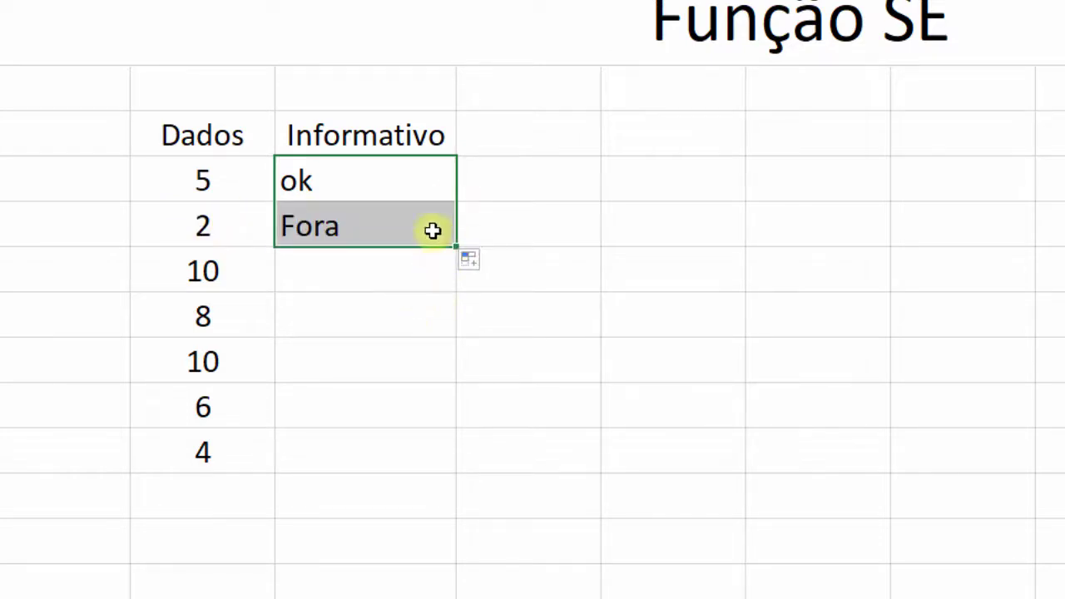
pyautogui.click(433, 230)
pyautogui.moveTo(452, 245); pyautogui.dragTo(456, 466)
pyautogui.click(433, 274)
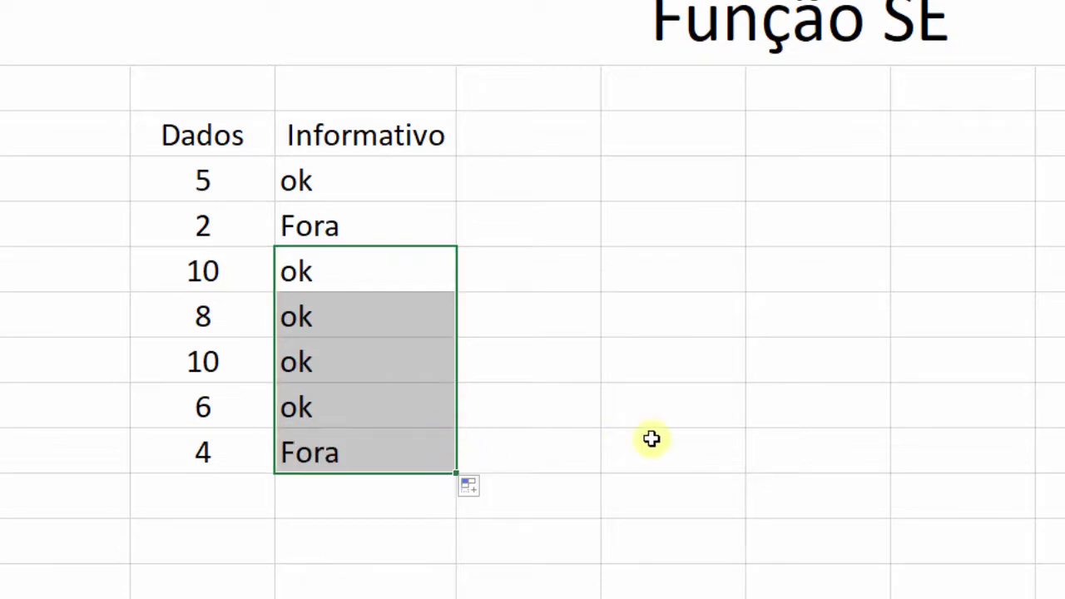
pyautogui.click(650, 439)
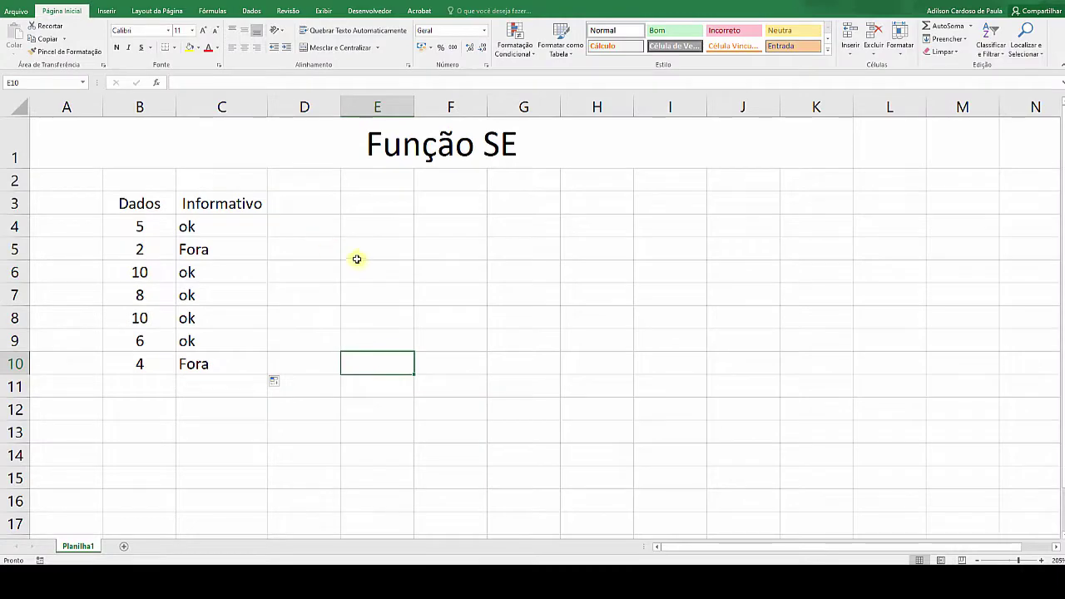
# Switch to the Escola Fundamental grades workbook on its 1 Trimestre sheet.
pyautogui.moveTo(502, 537)
pyautogui.click(387, 543)
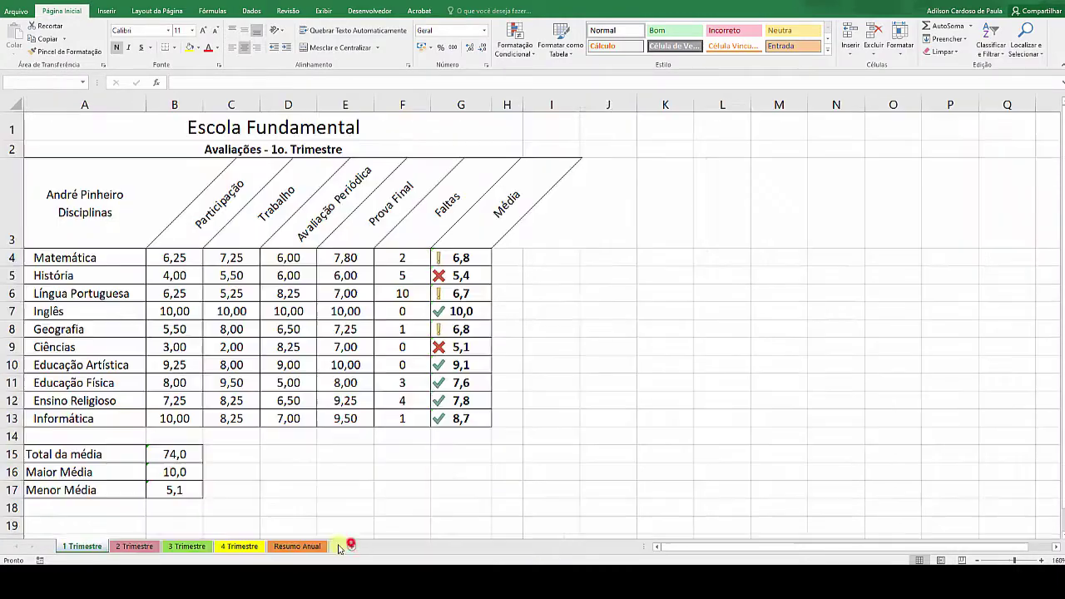
pyautogui.click(586, 400)
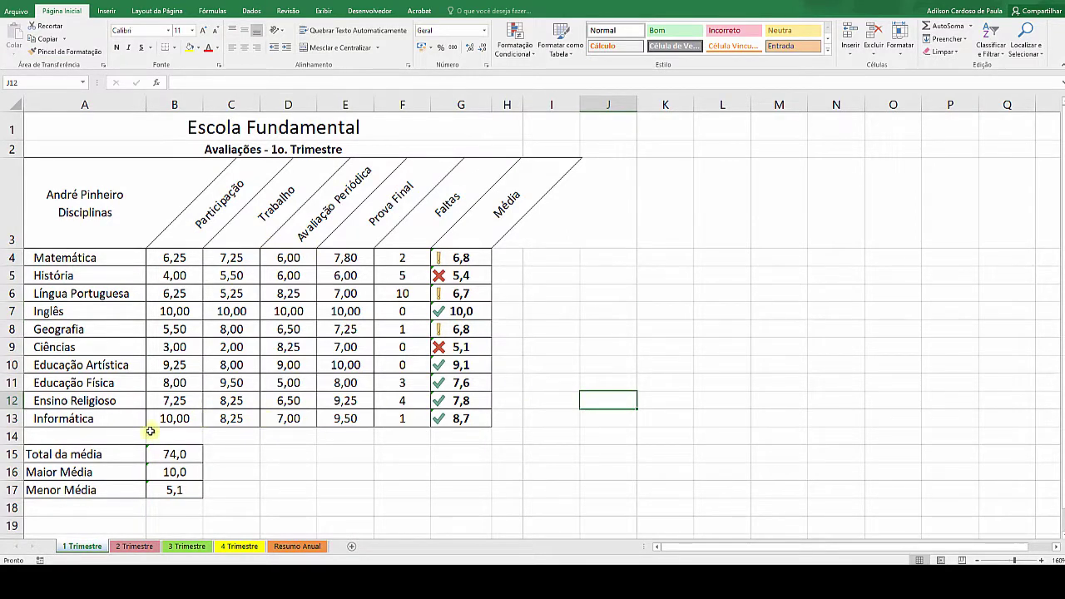
# Look through the 2, 3 and 4 Trimestre and Resumo Anual sheets, then return to 1 Trimestre.
pyautogui.click(138, 547)
pyautogui.click(176, 546)
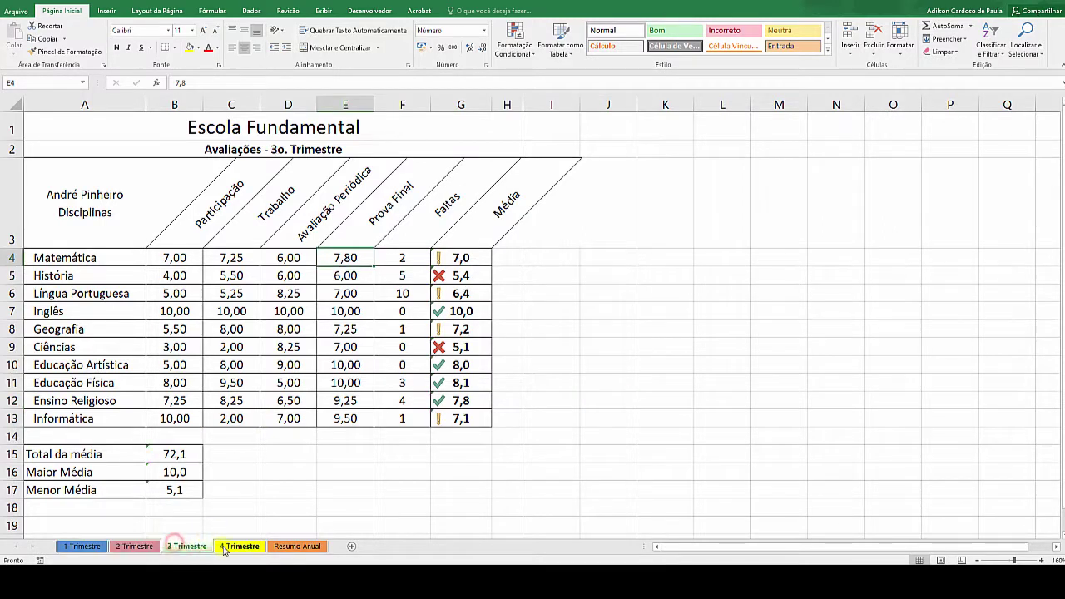
pyautogui.click(225, 546)
pyautogui.click(309, 546)
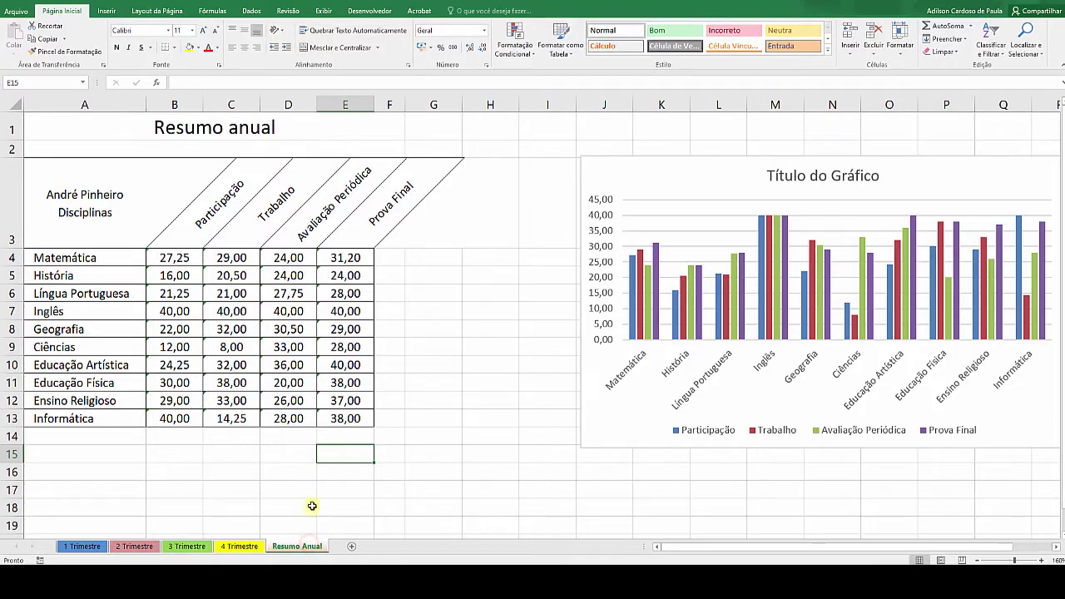
pyautogui.click(81, 547)
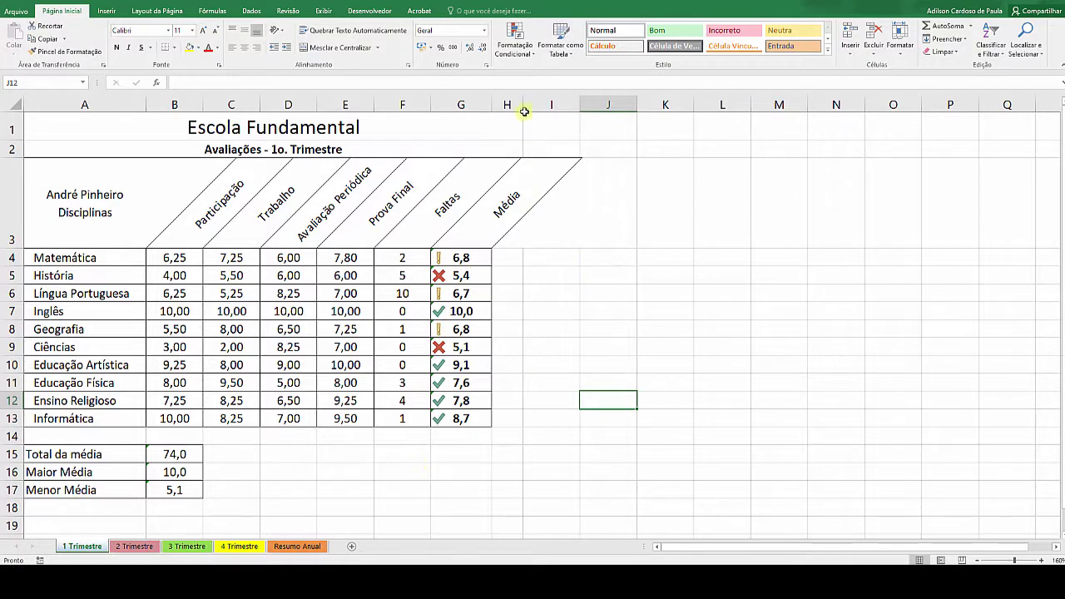
# Widen column H beside the averages and enter the header "Feedback" in H3.
pyautogui.moveTo(523, 105); pyautogui.dragTo(563, 105)
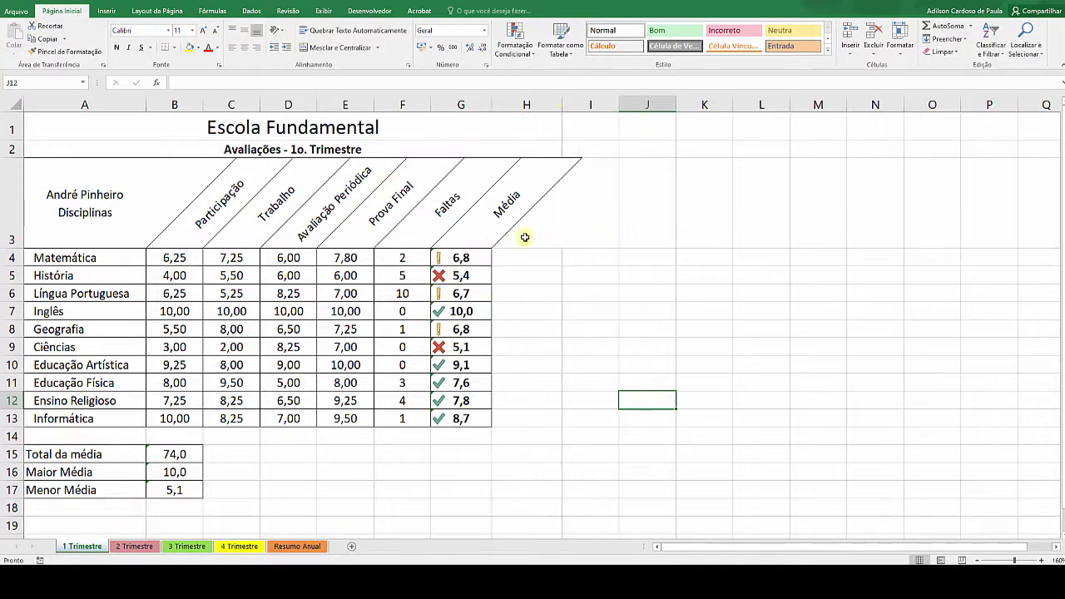
pyautogui.click(517, 240)
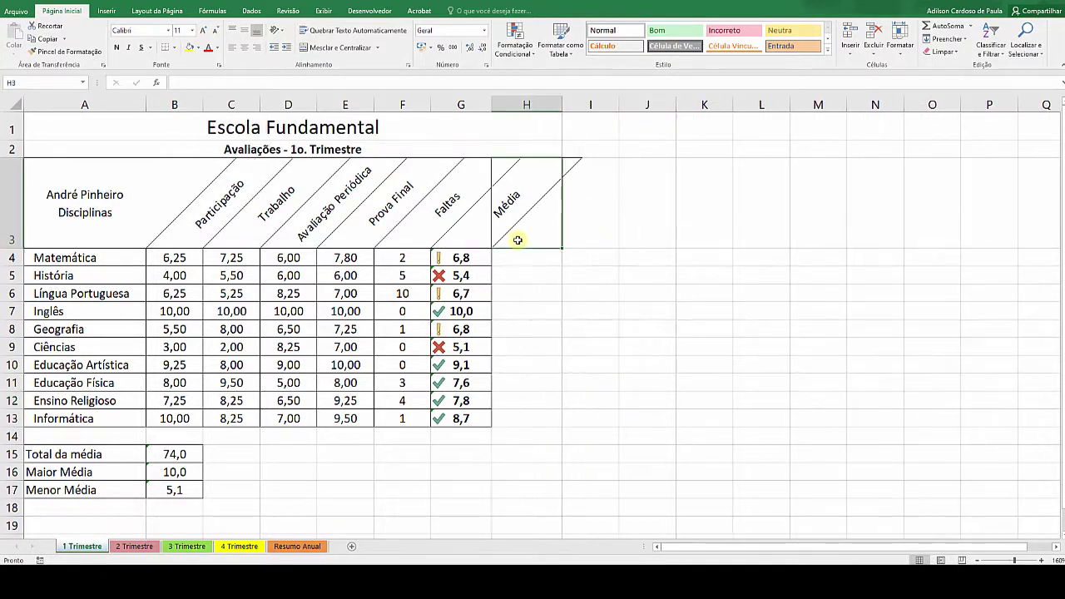
pyautogui.click(475, 229)
pyautogui.click(523, 238)
pyautogui.write('Fee')
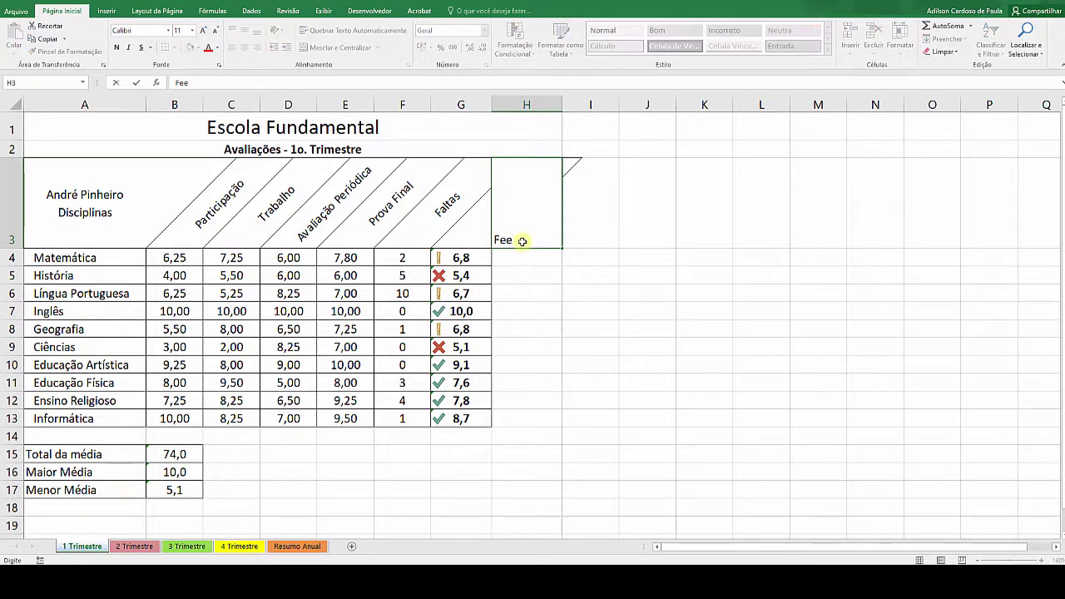
pyautogui.write('dback')
pyautogui.press('Return')
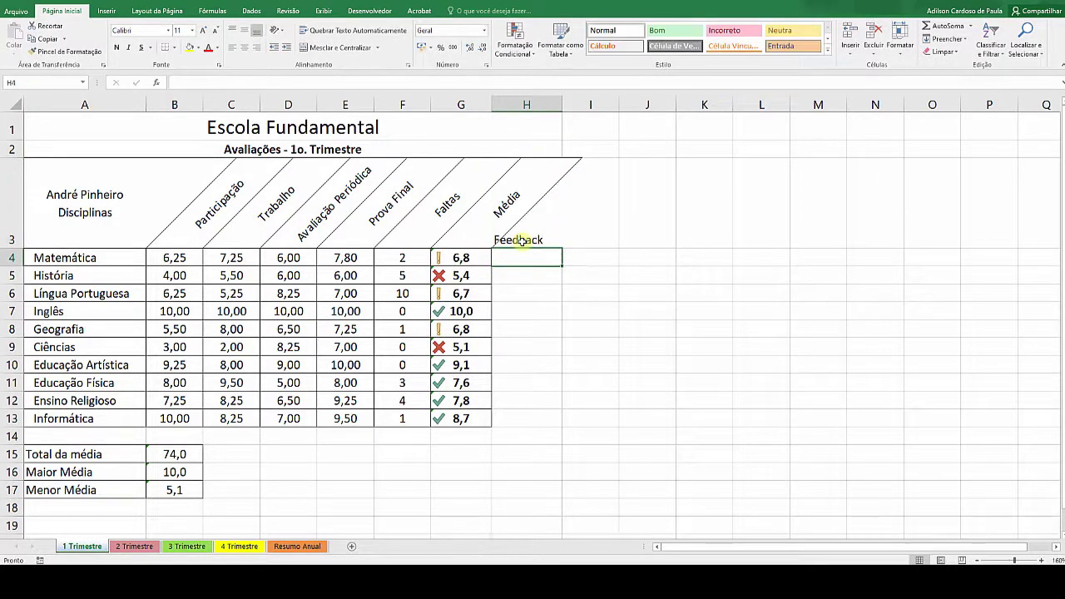
# Angle the Feedback header in H3 counterclockwise and center it horizontally.
pyautogui.click(520, 240)
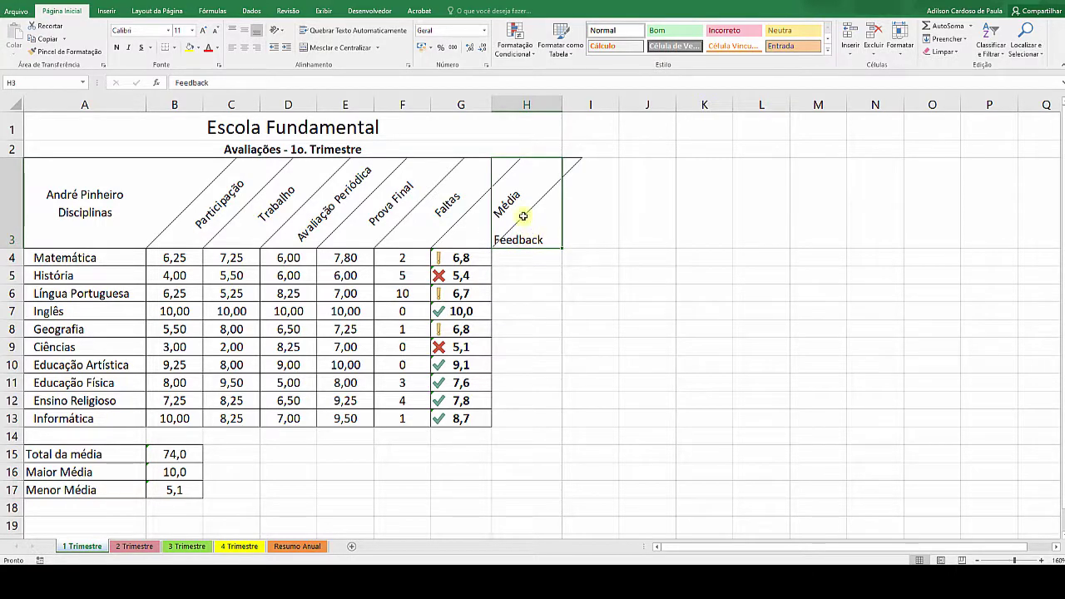
pyautogui.click(282, 31)
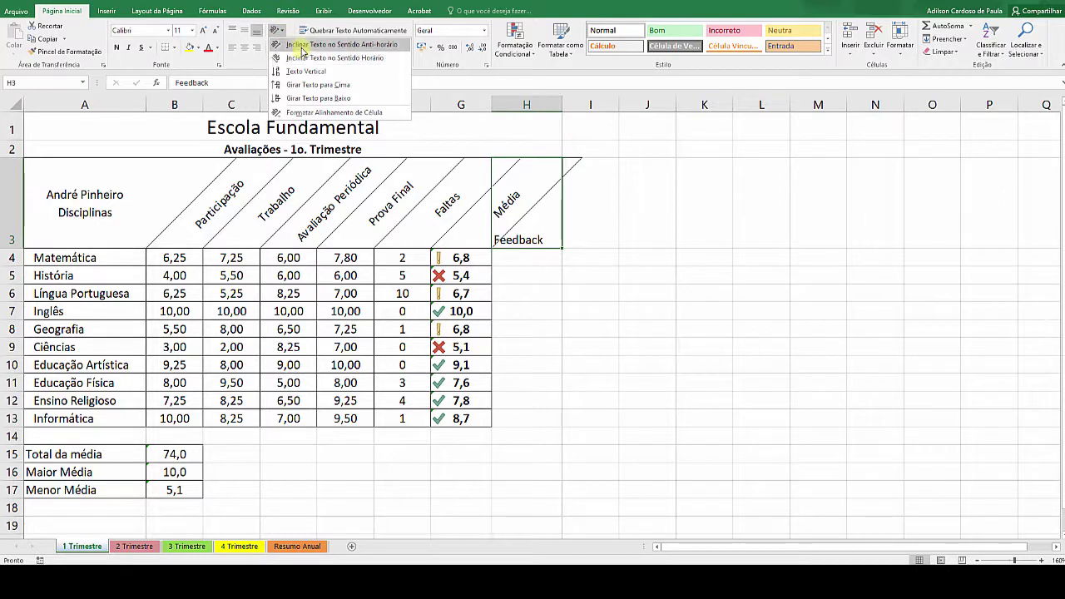
pyautogui.click(302, 46)
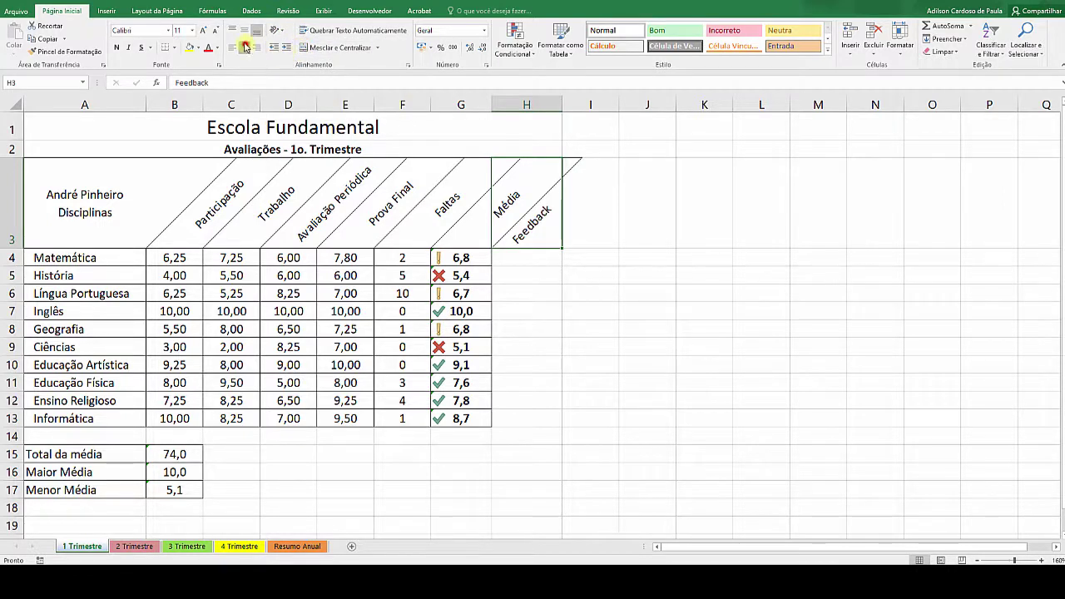
pyautogui.click(246, 47)
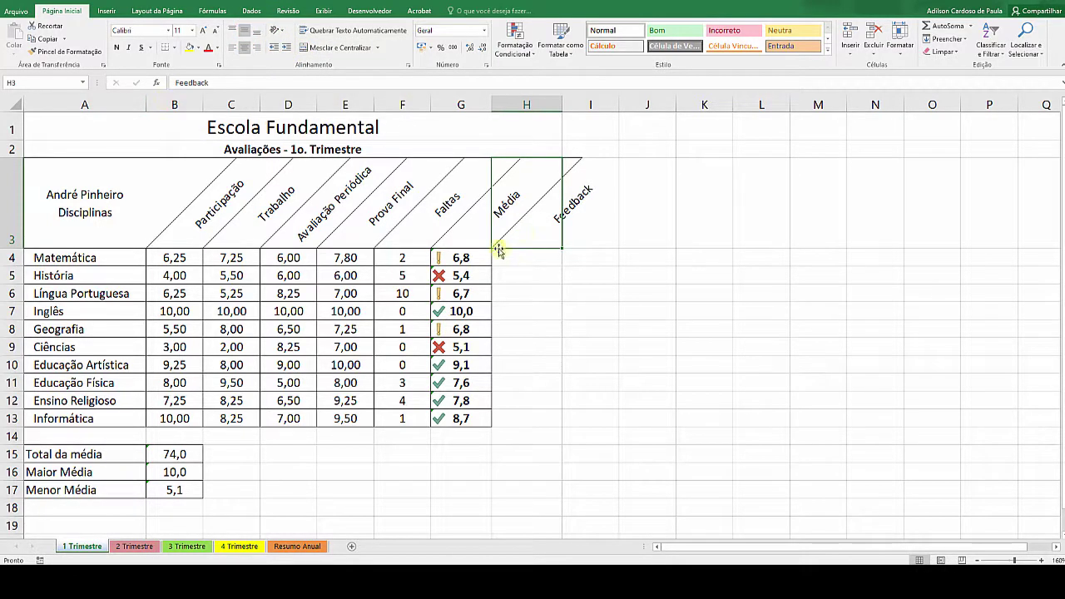
# Apply all borders to the Feedback column cells H3 to H13.
pyautogui.moveTo(499, 251); pyautogui.dragTo(489, 414)
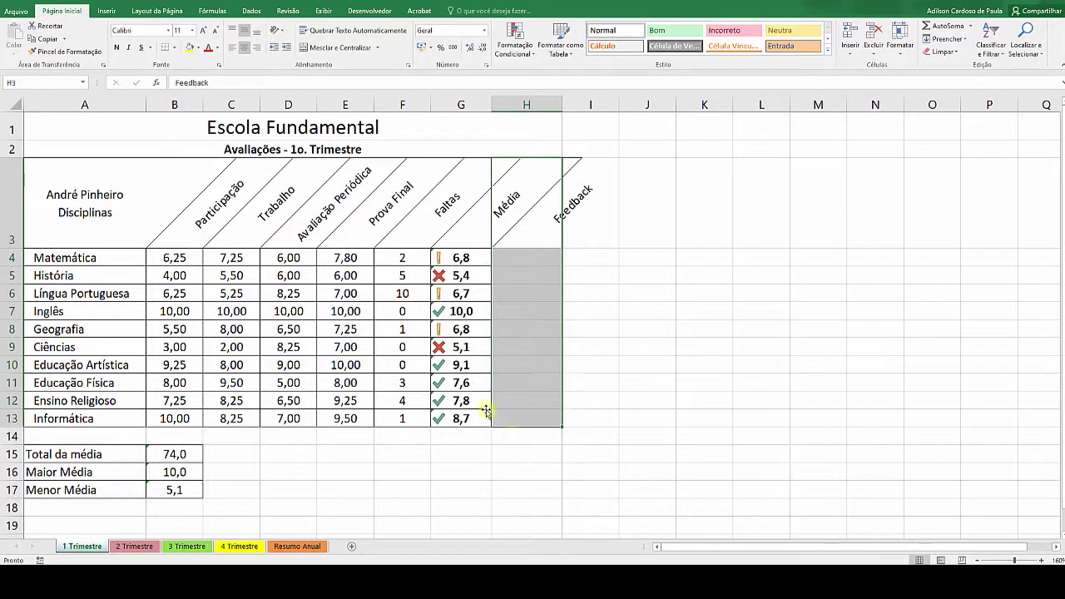
pyautogui.click(174, 48)
pyautogui.click(191, 140)
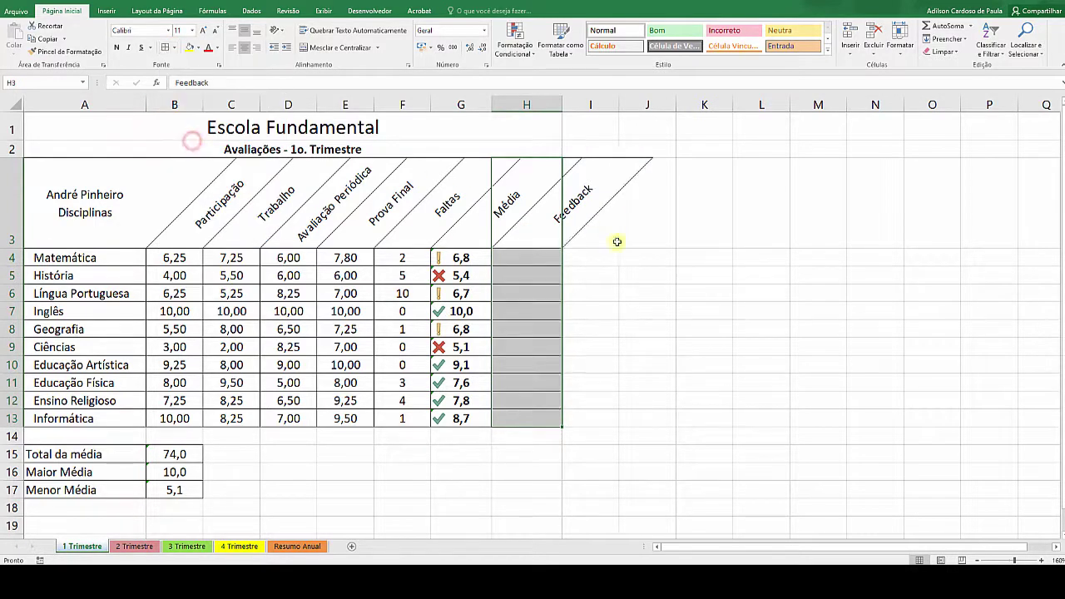
# Widen the Feedback column H slightly more so the slanted header has extra room.
pyautogui.click(705, 293)
pyautogui.moveTo(560, 108); pyautogui.dragTo(573, 110)
pyautogui.click(573, 180)
pyautogui.click(533, 258)
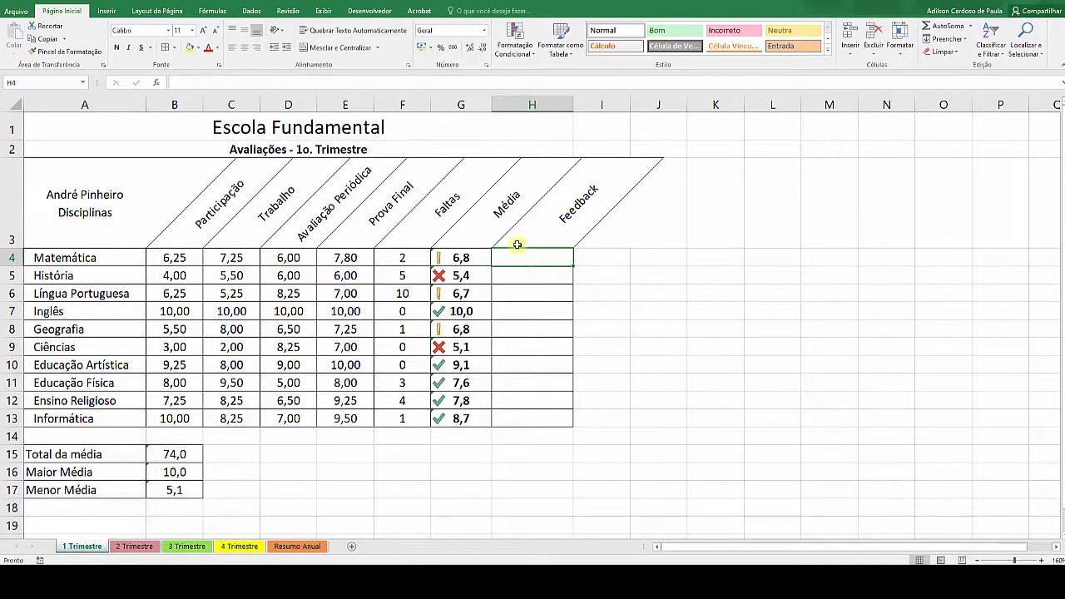
pyautogui.click(677, 290)
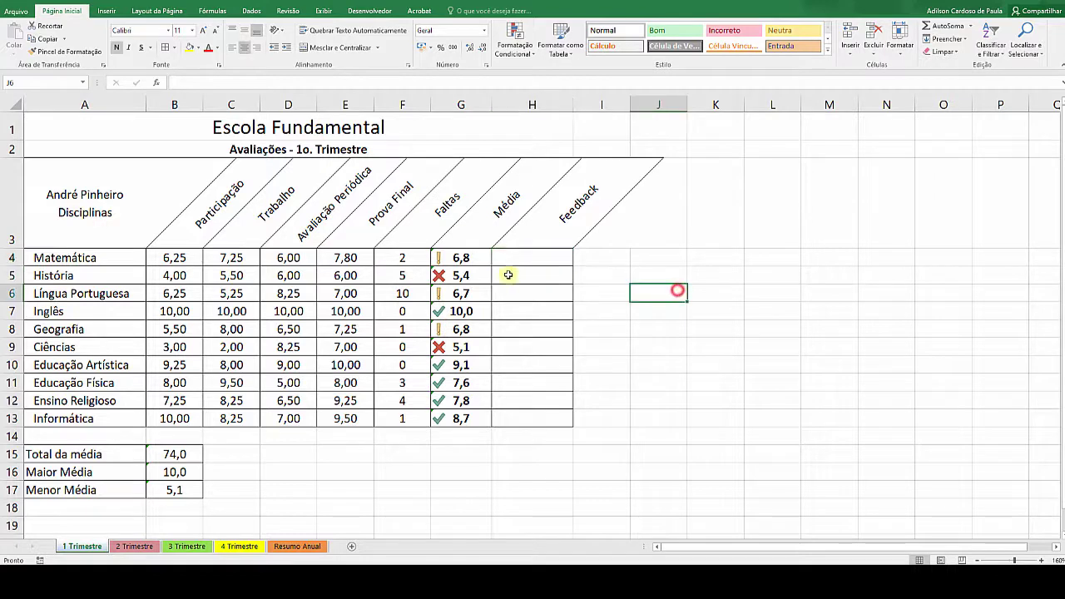
pyautogui.click(543, 262)
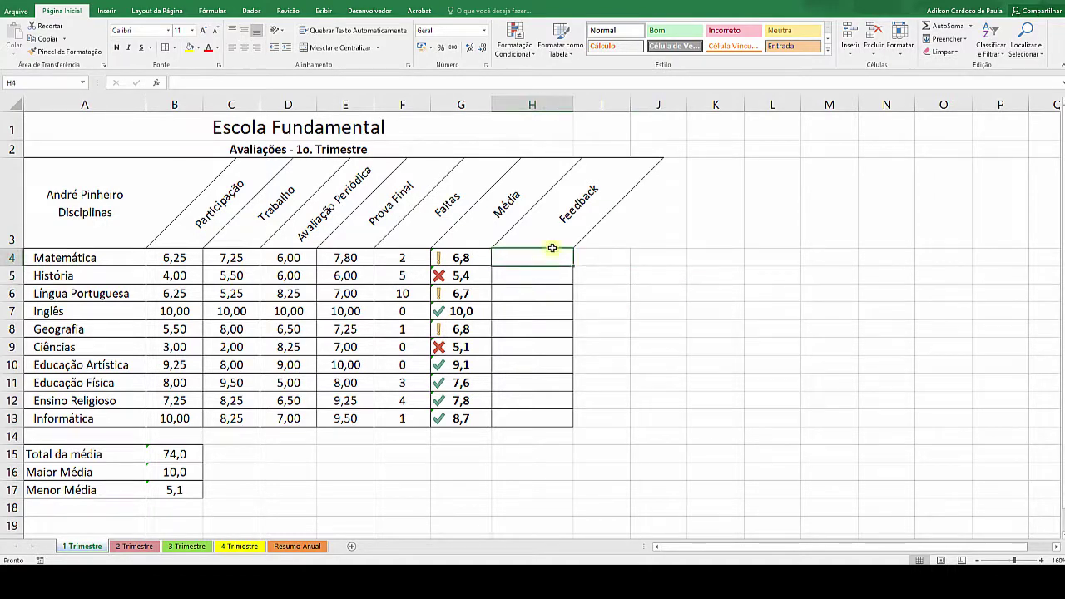
# Write the note "Se média for maior ou igual 7,5 então Aprovado" in cell L4.
pyautogui.click(774, 256)
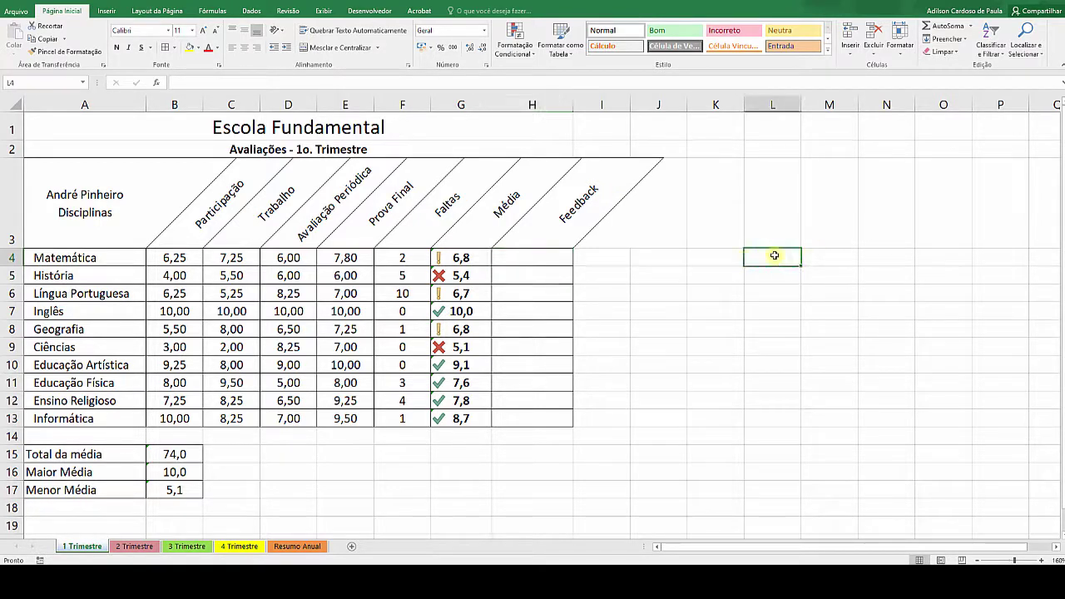
pyautogui.write('Se')
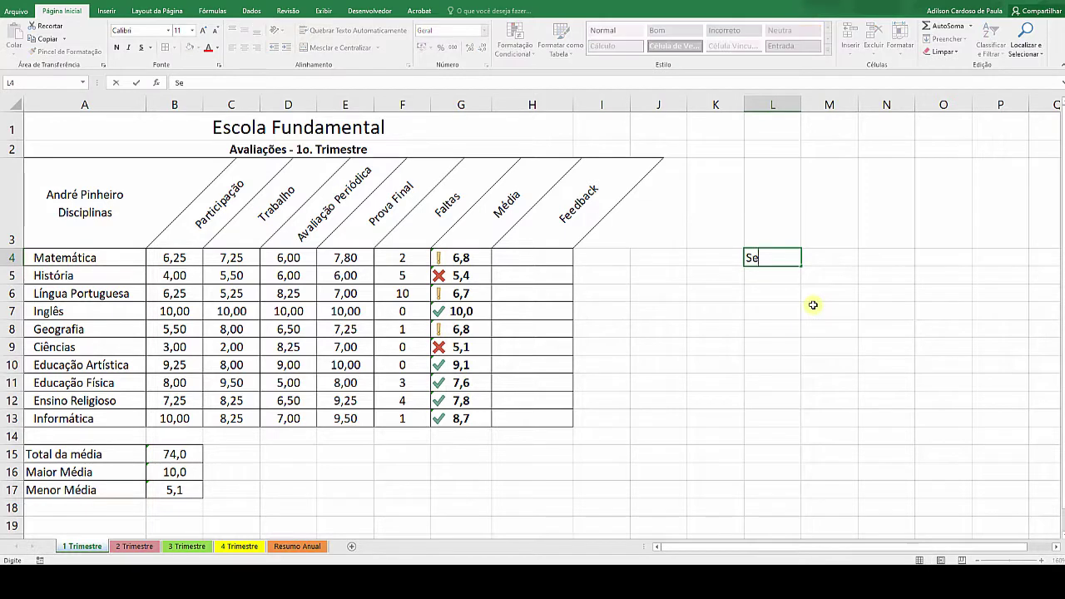
pyautogui.write(' média for')
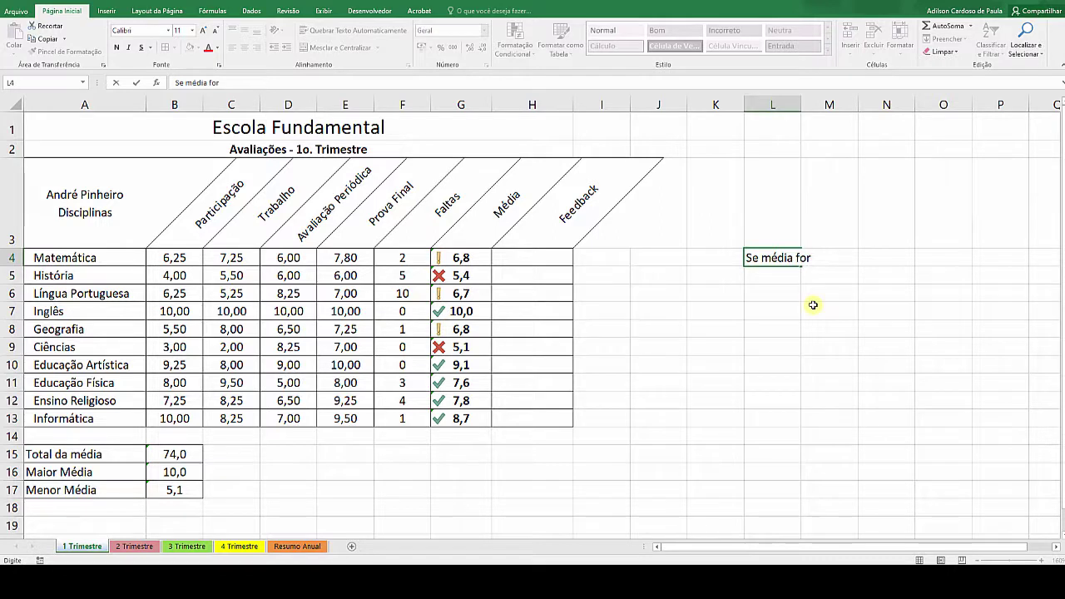
pyautogui.write(' maior ou igual')
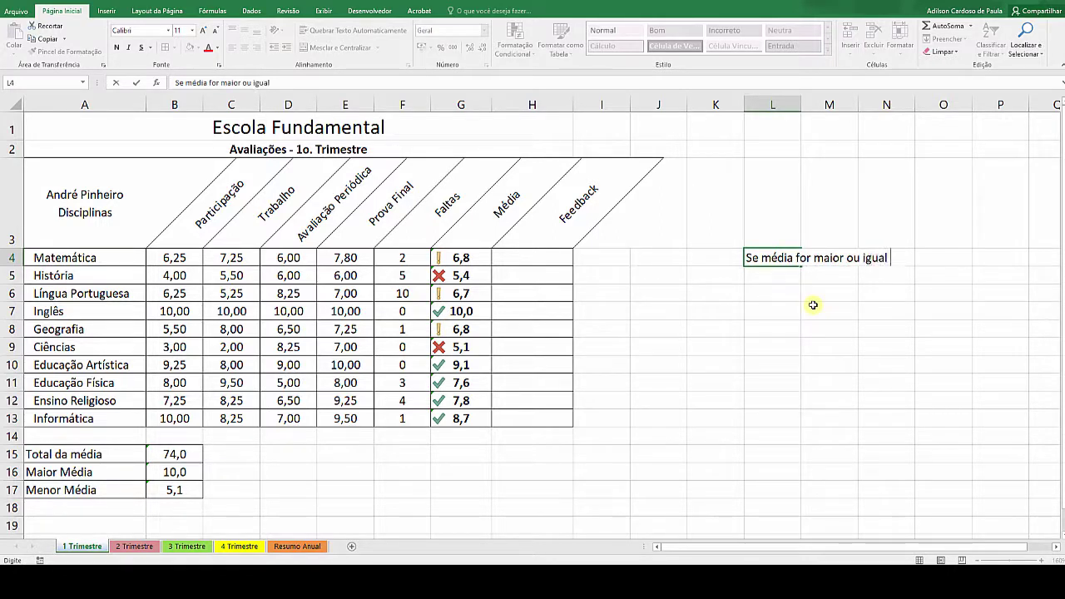
pyautogui.write(' 7,5 então ')
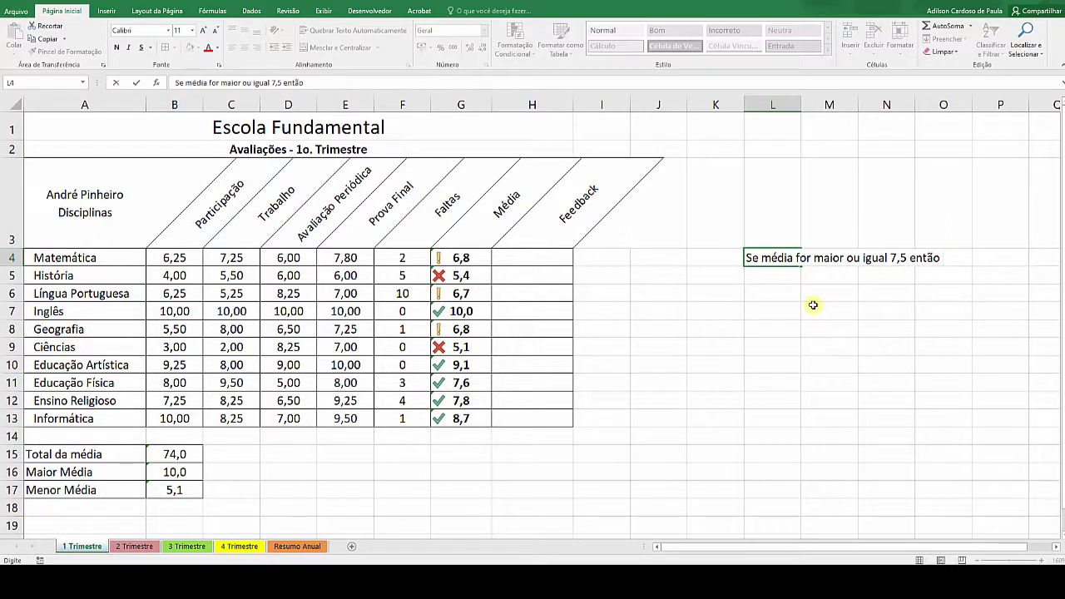
pyautogui.write('Aprovado')
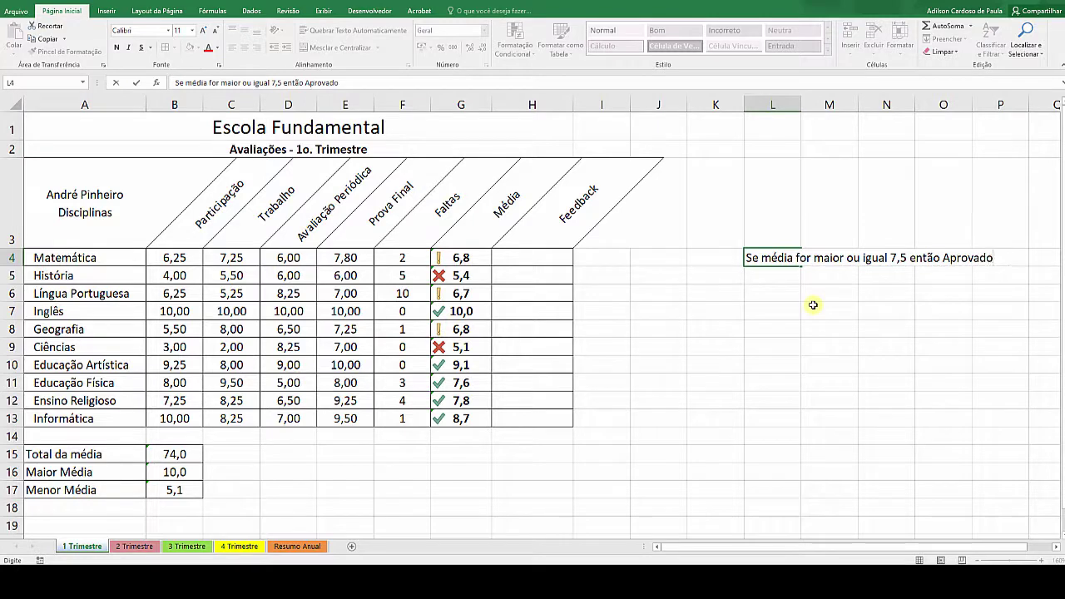
pyautogui.press('Return')
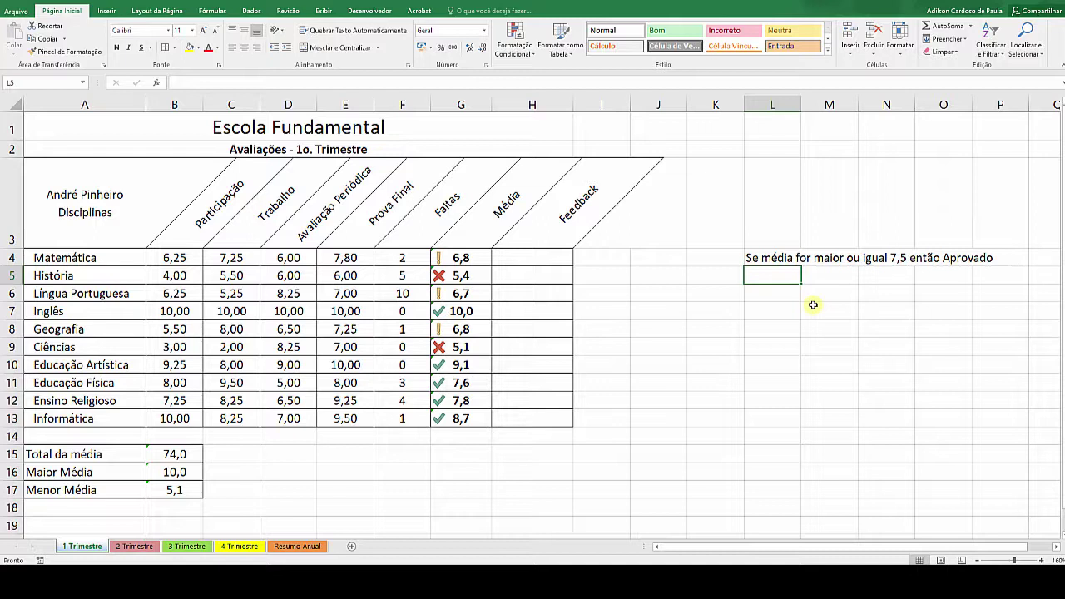
pyautogui.click(804, 349)
# Enter an SE formula in H4 that returns "Aprovado" when G4>=7,5 and "Reprovado" otherwise.
pyautogui.click(530, 262)
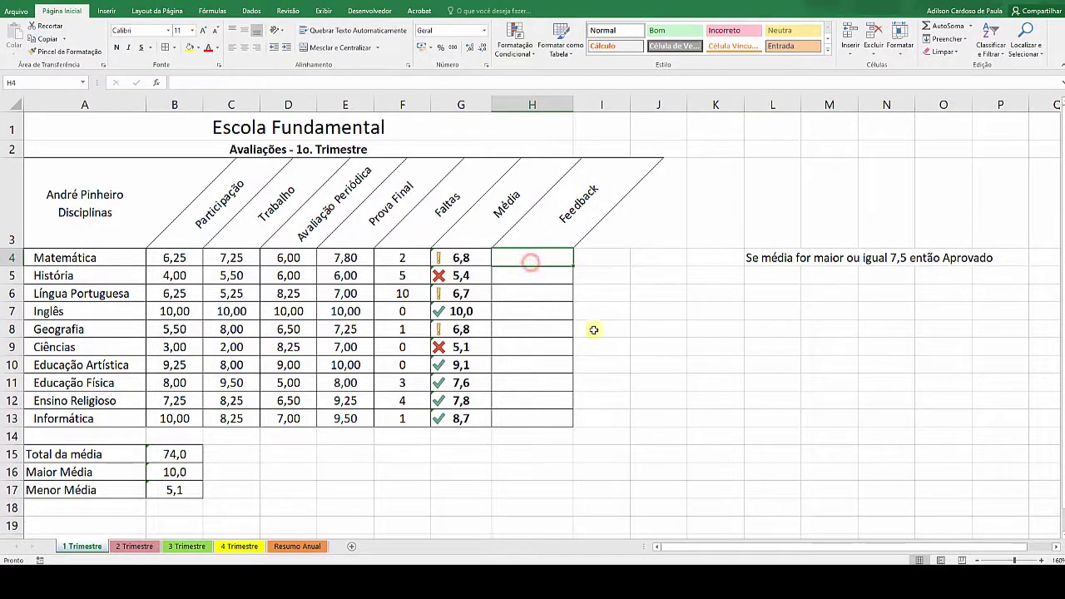
pyautogui.write('=')
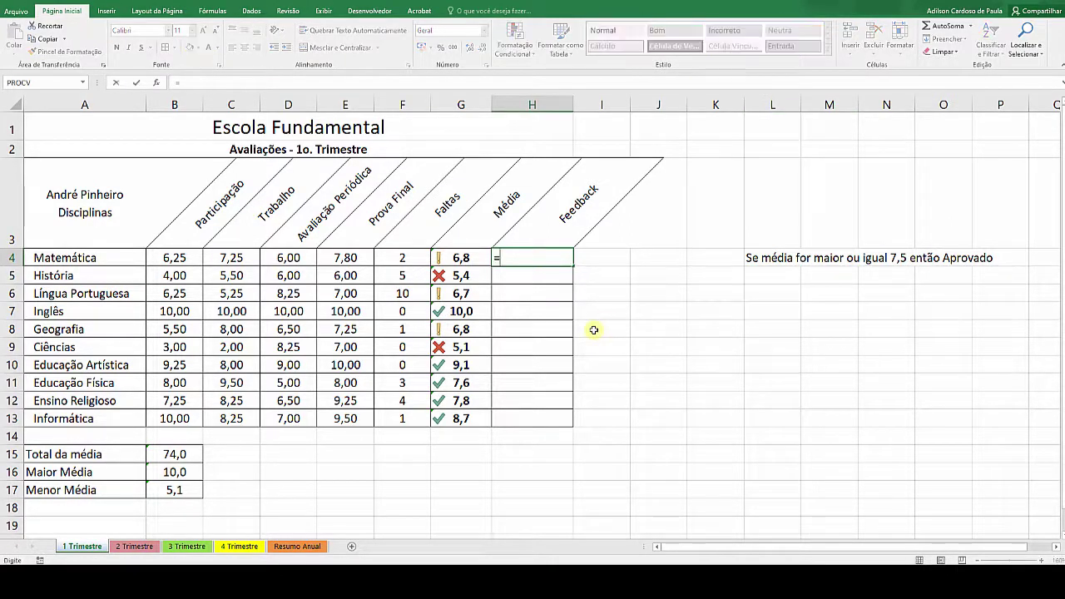
pyautogui.write('se')
pyautogui.press('Tab')
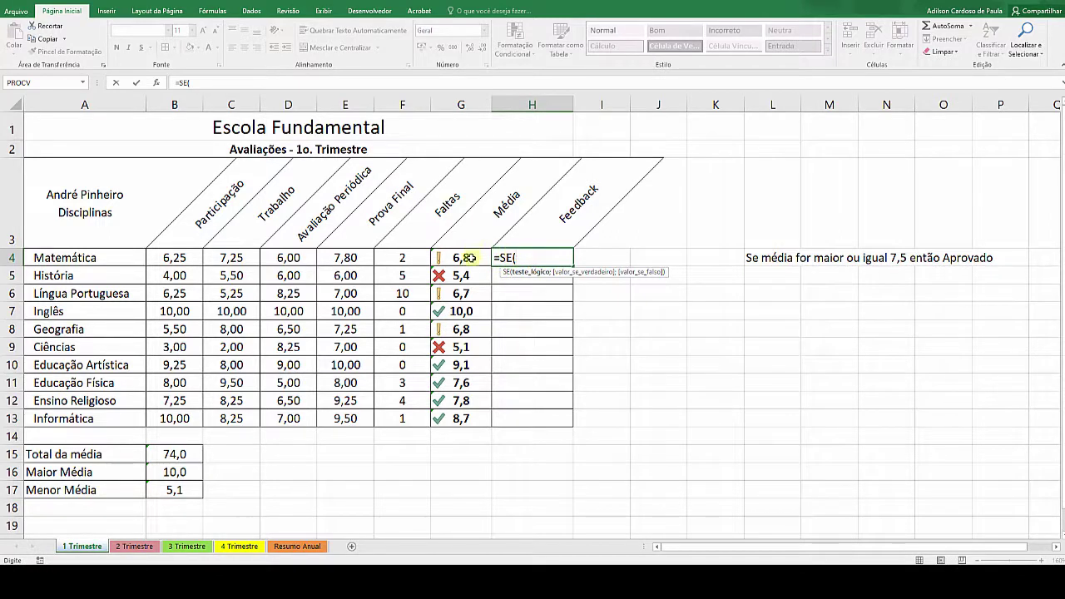
pyautogui.click(470, 259)
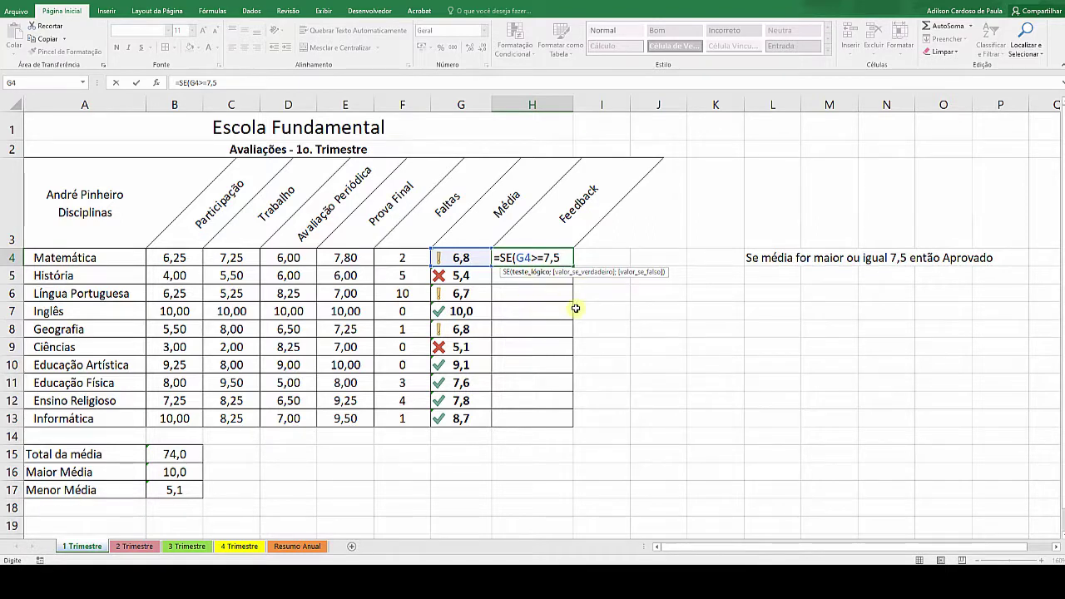
pyautogui.write(';')
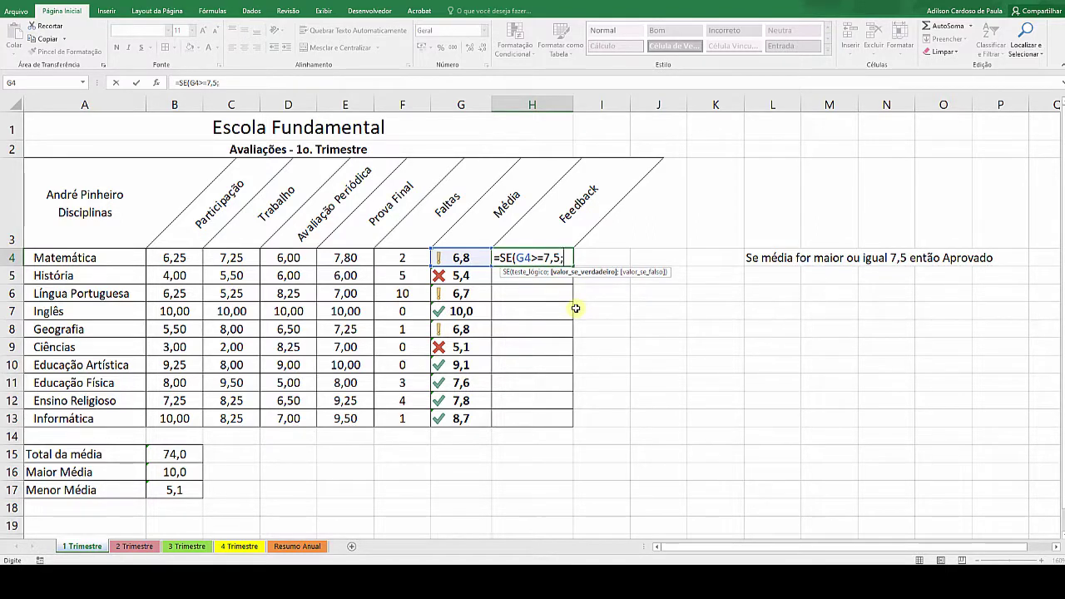
pyautogui.write('"')
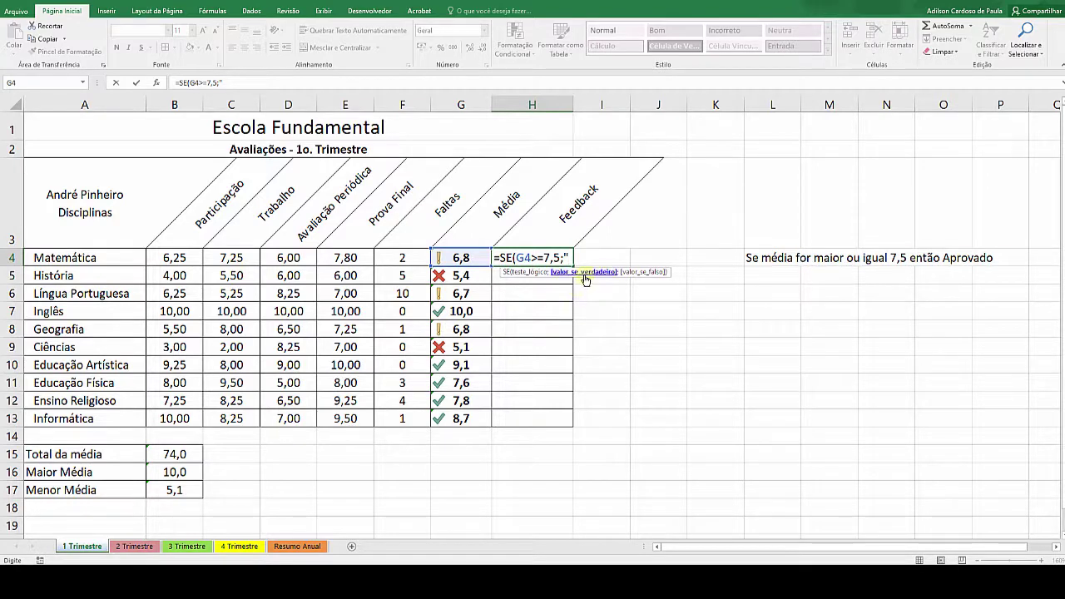
pyautogui.write('Aprovado')
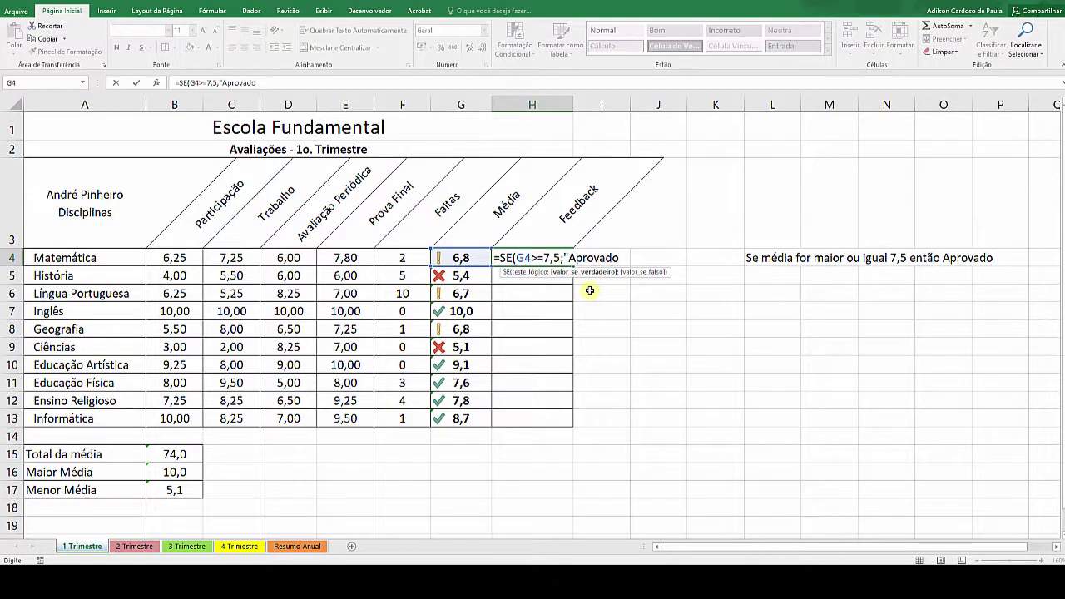
pyautogui.write('"')
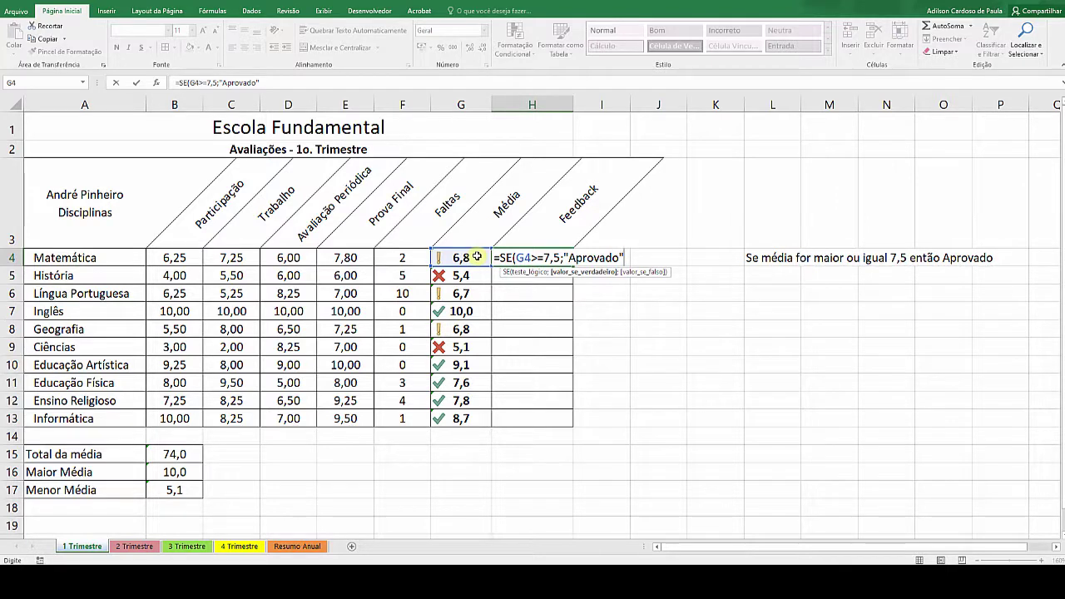
pyautogui.write(';')
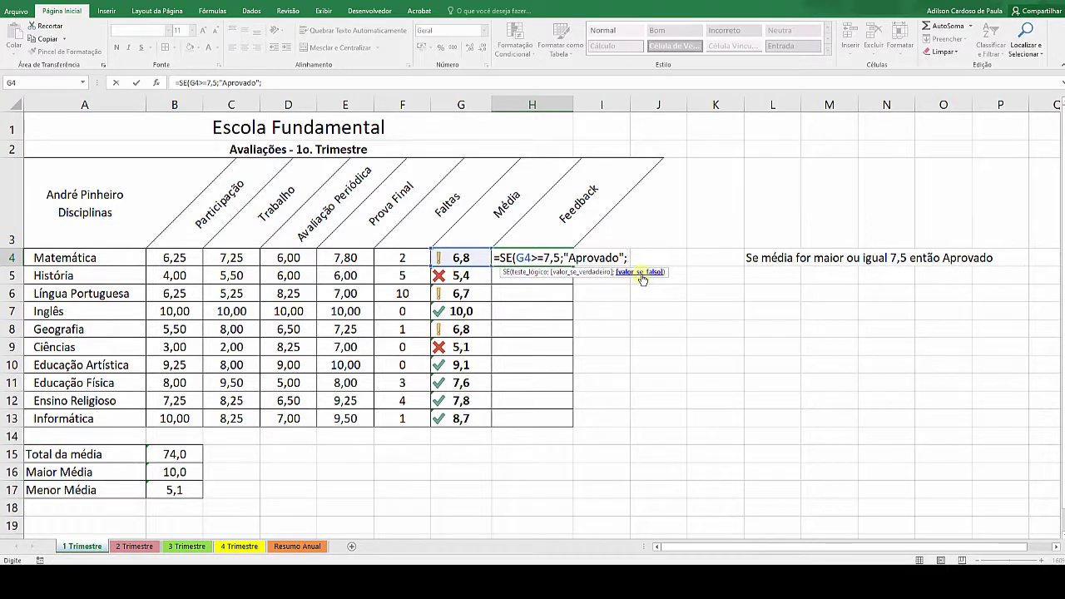
pyautogui.write('"Reprovad')
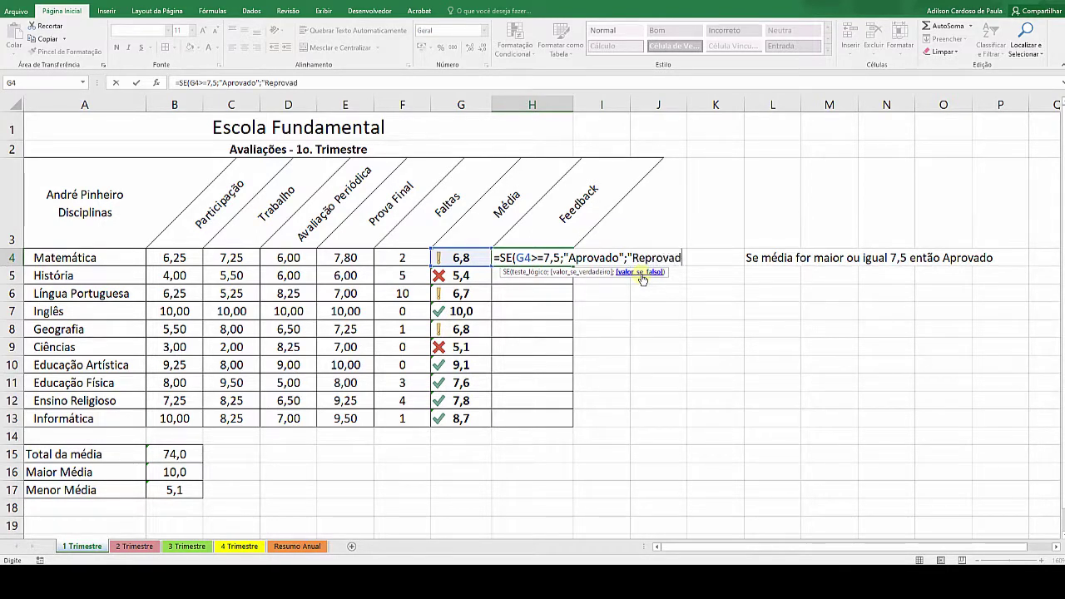
pyautogui.write('o"')
pyautogui.press('Return')
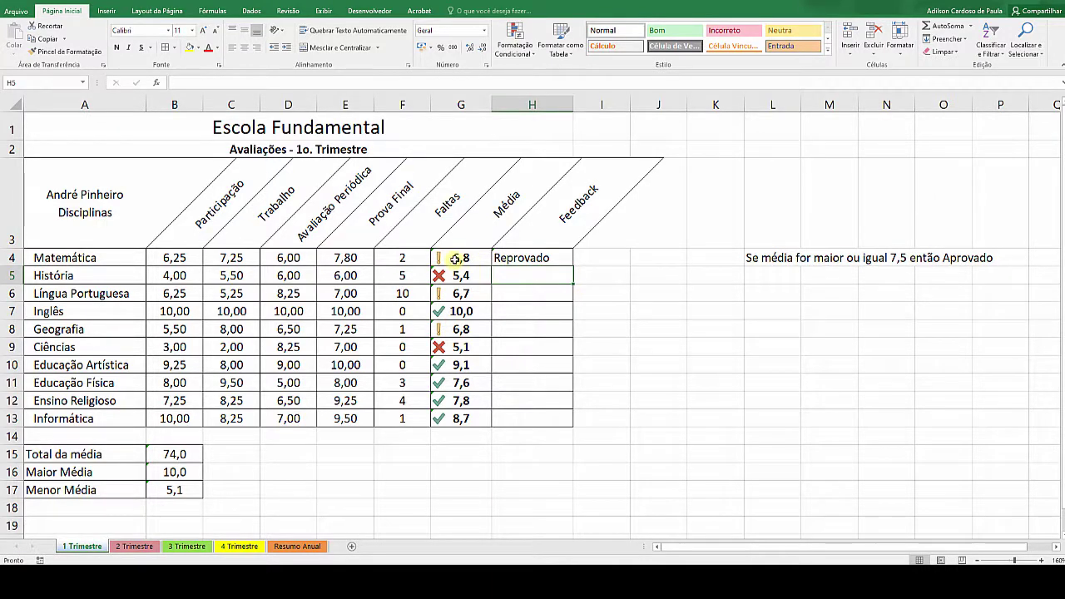
# Fill the SE formula from H4 down the Feedback column to H13.
pyautogui.click(556, 253)
pyautogui.moveTo(574, 265); pyautogui.dragTo(566, 426)
pyautogui.click(678, 400)
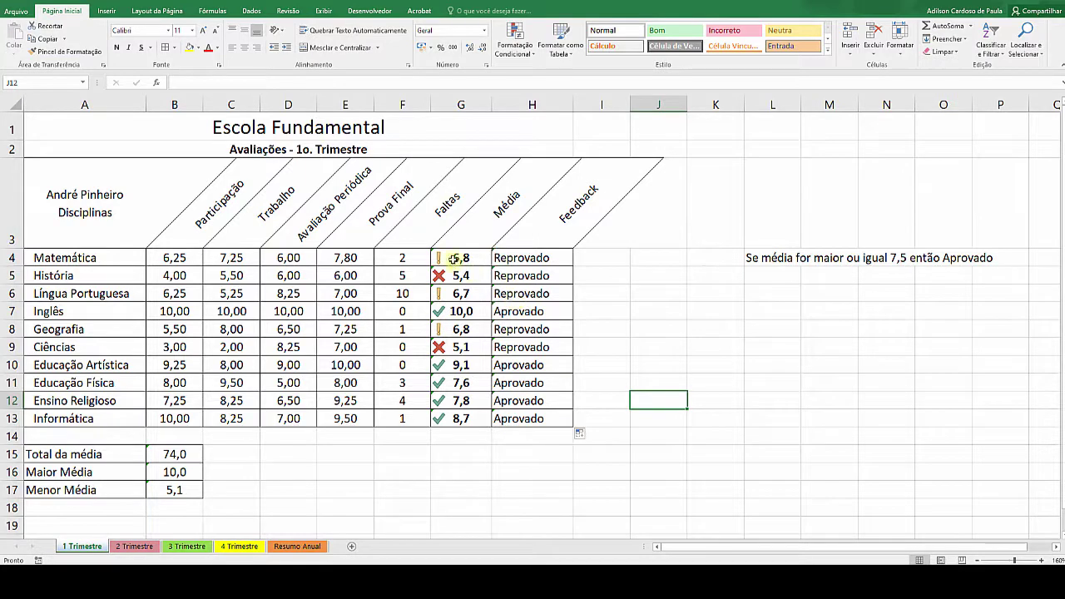
# Examine the icon set conditional formatting rule on the averages G4 to G13, then close it without changes.
pyautogui.moveTo(453, 261); pyautogui.dragTo(441, 419)
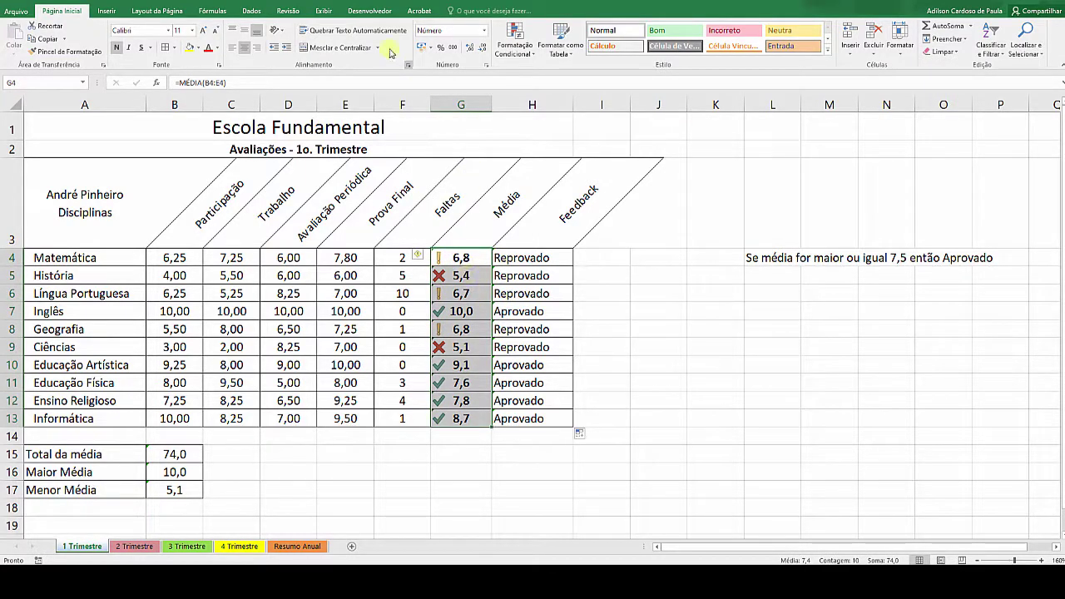
pyautogui.click(514, 48)
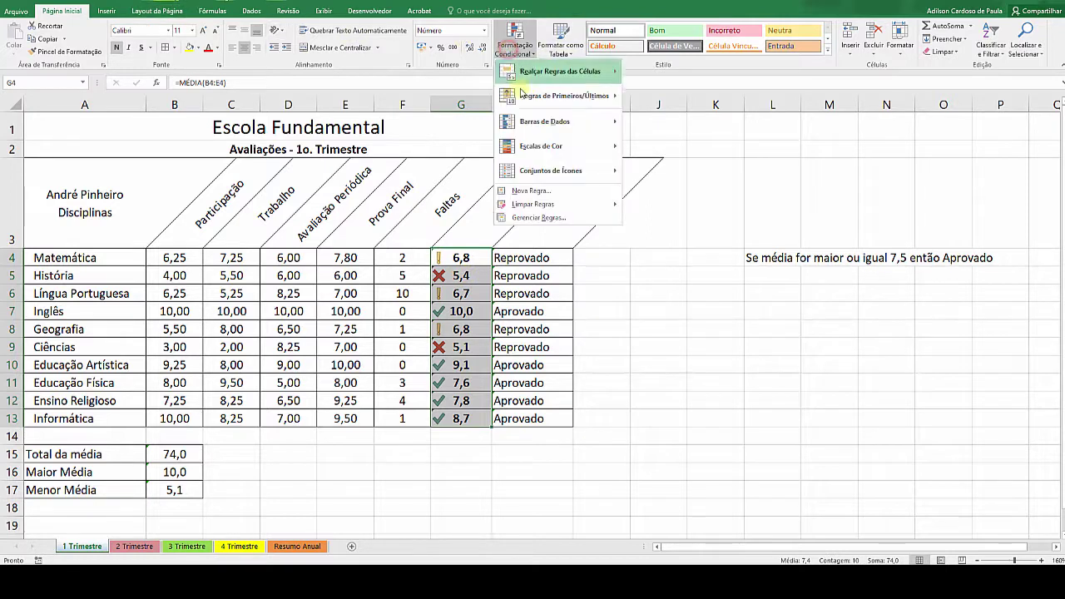
pyautogui.click(523, 218)
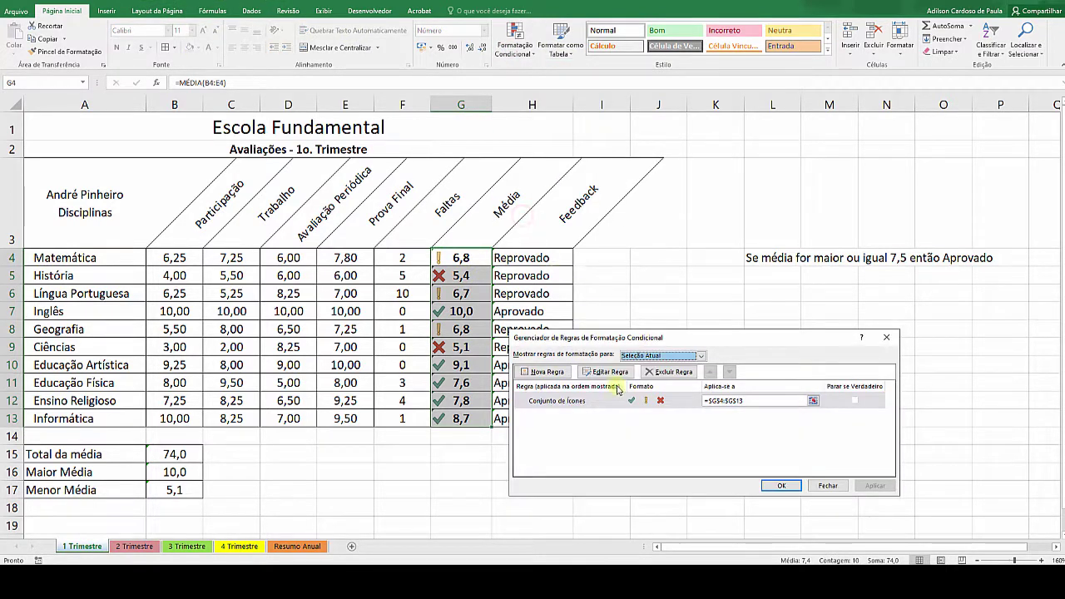
pyautogui.click(601, 401)
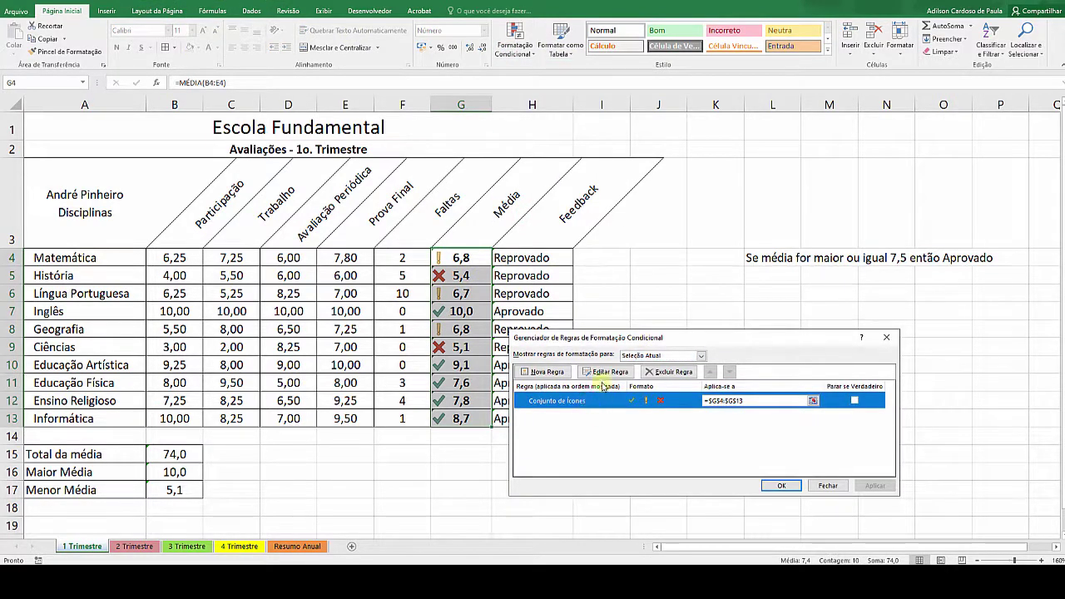
pyautogui.click(619, 372)
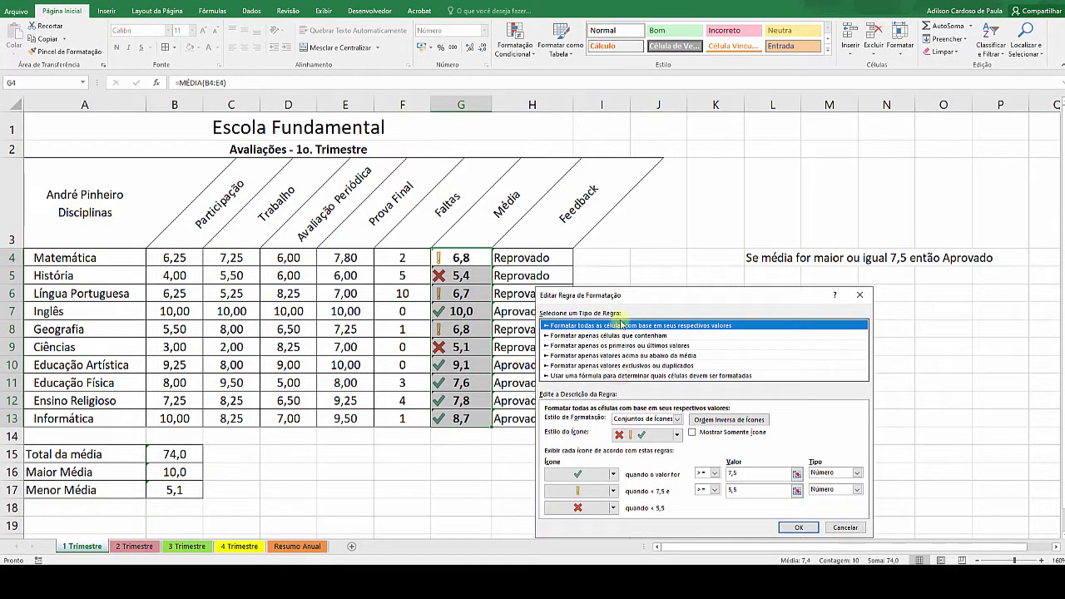
pyautogui.moveTo(651, 298); pyautogui.dragTo(659, 223)
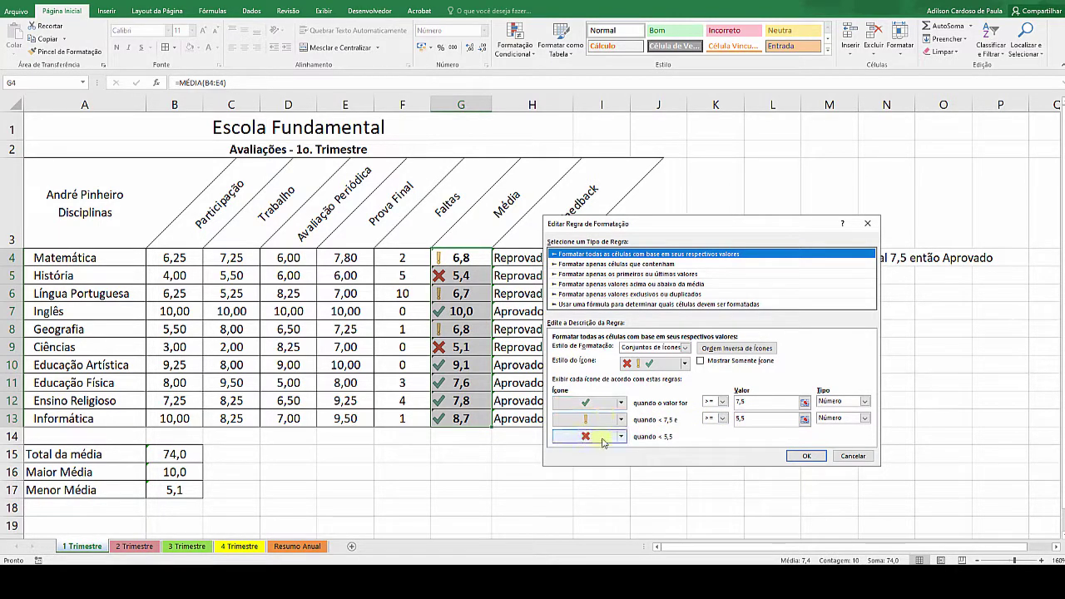
pyautogui.click(846, 460)
pyautogui.click(886, 337)
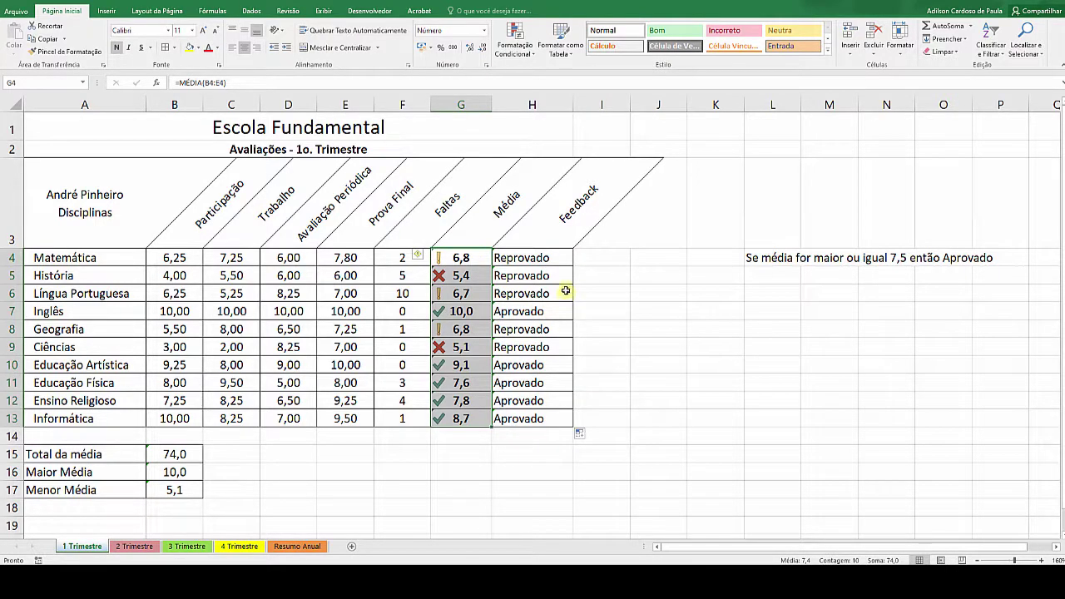
# Clear the SE formulas from the Feedback cells H4 to H13.
pyautogui.click(553, 259)
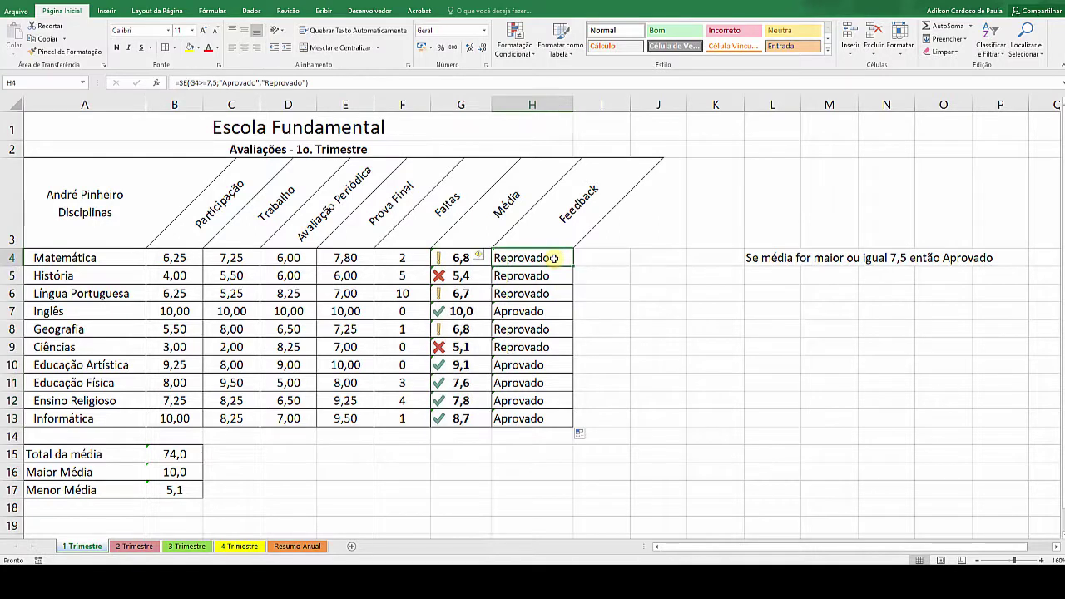
pyautogui.moveTo(550, 258); pyautogui.dragTo(541, 418)
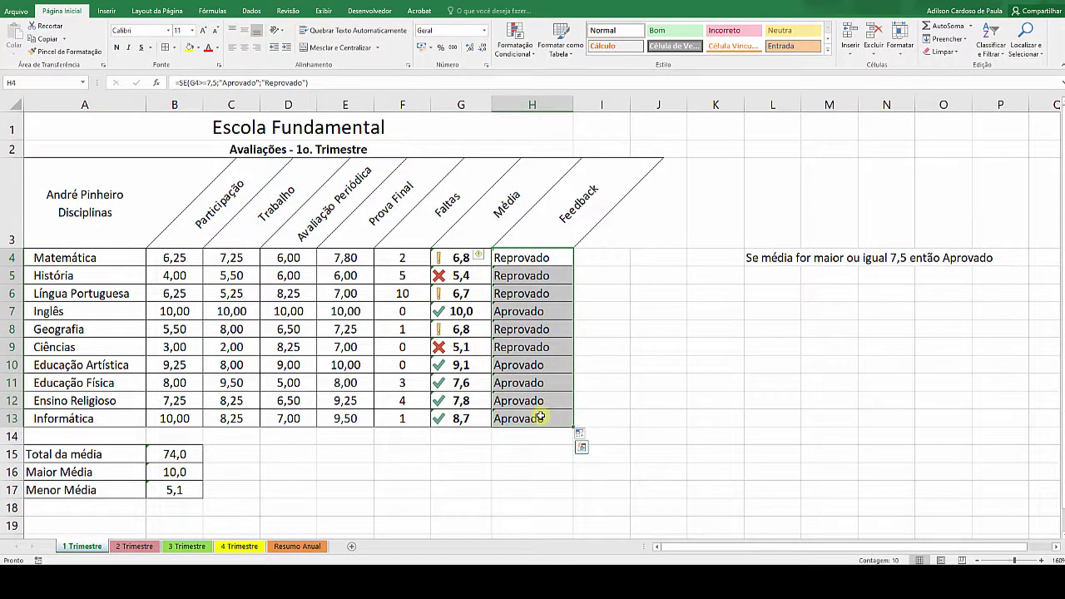
pyautogui.press('Delete')
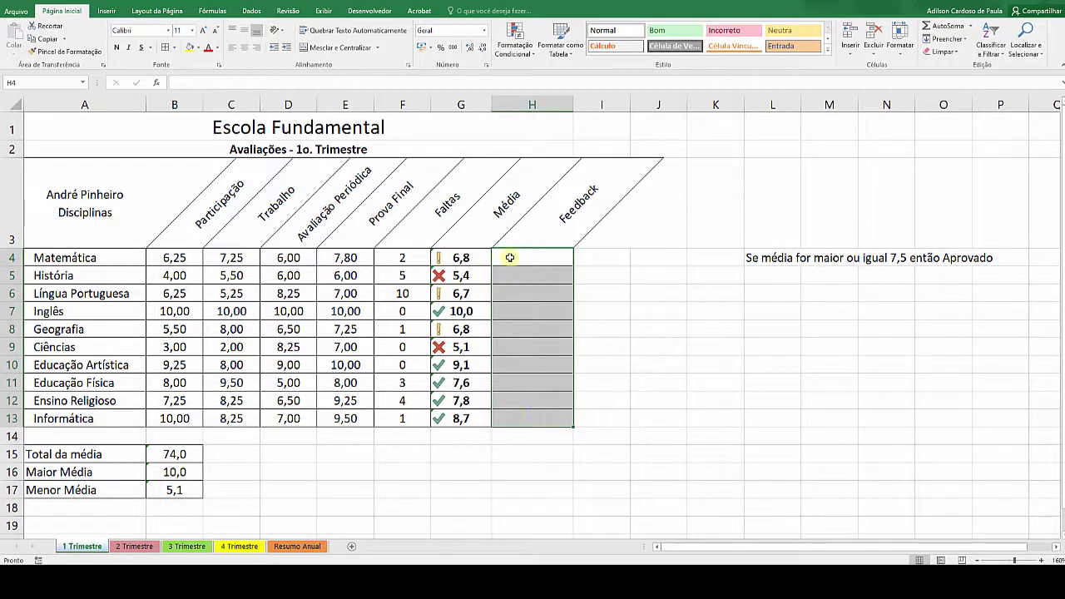
pyautogui.click(509, 258)
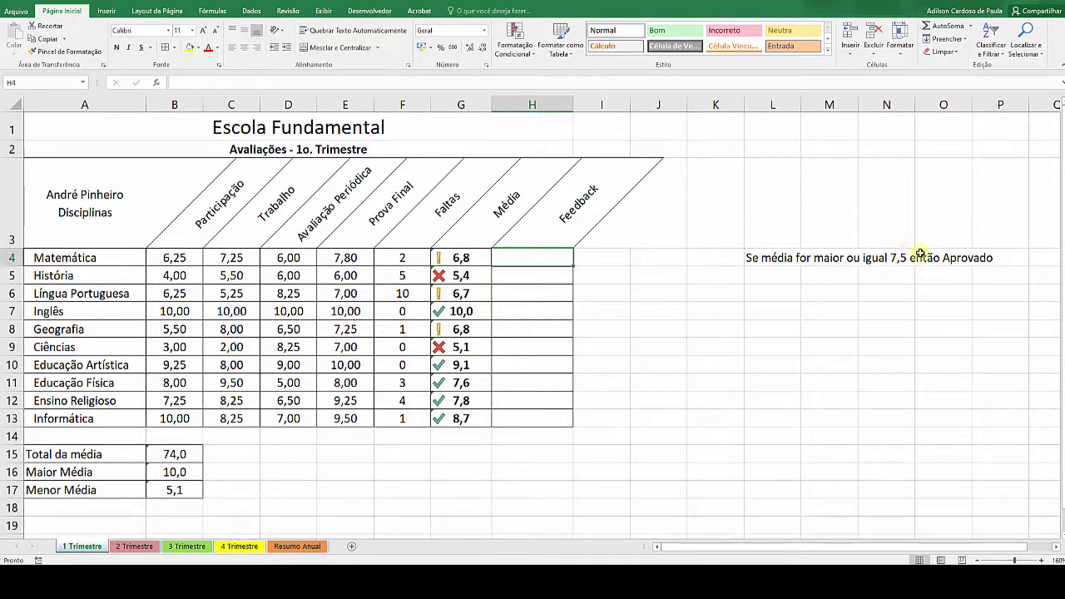
# Write the second condition in L5 as "Se média for <7,5 e >5,5 entao Recuperação".
pyautogui.click(782, 278)
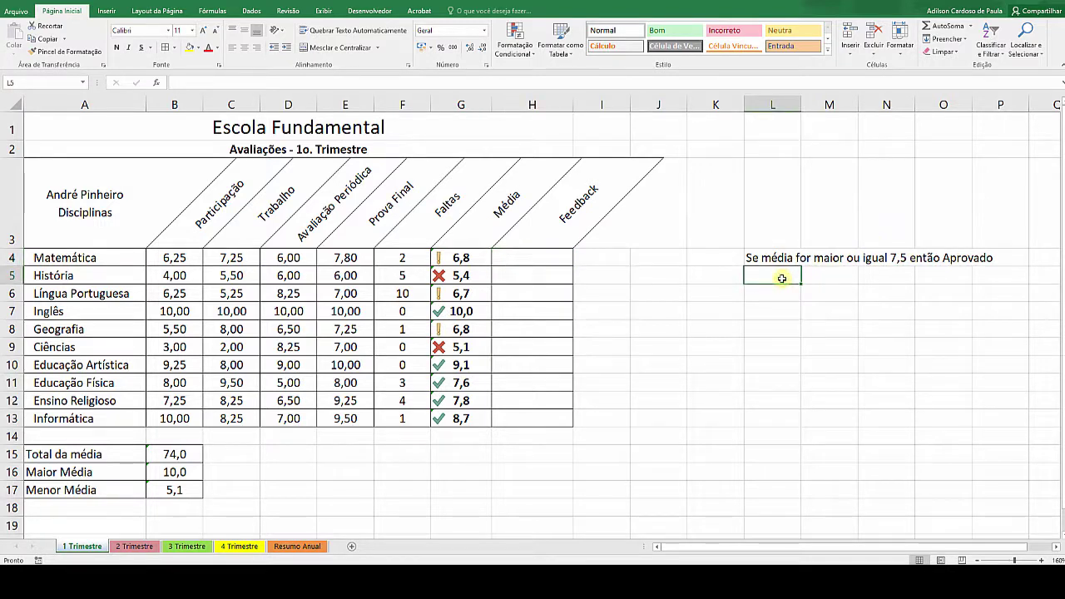
pyautogui.write('Se ')
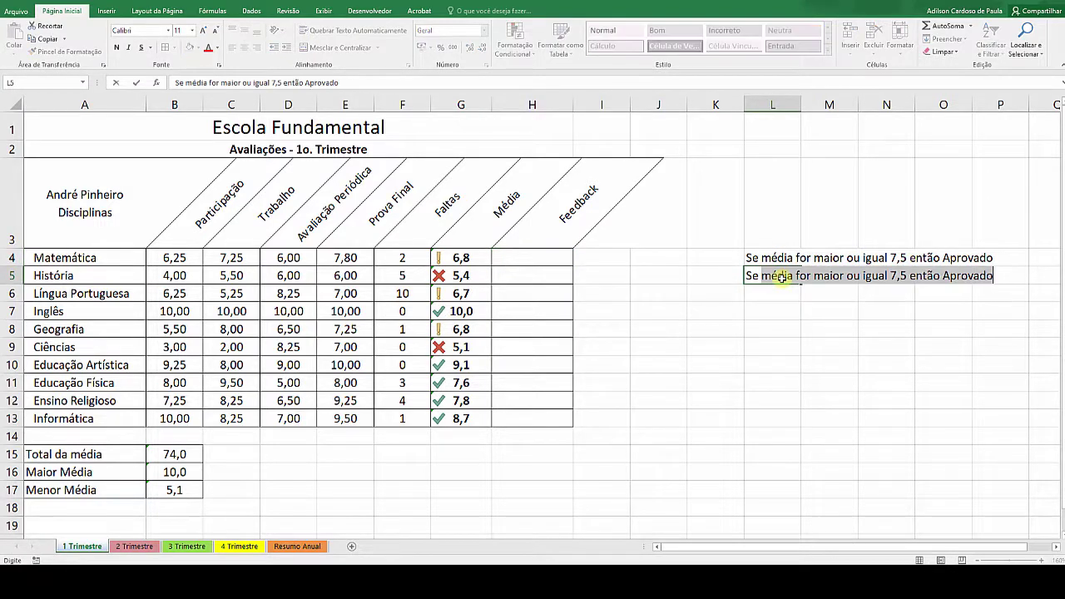
pyautogui.write('média fo')
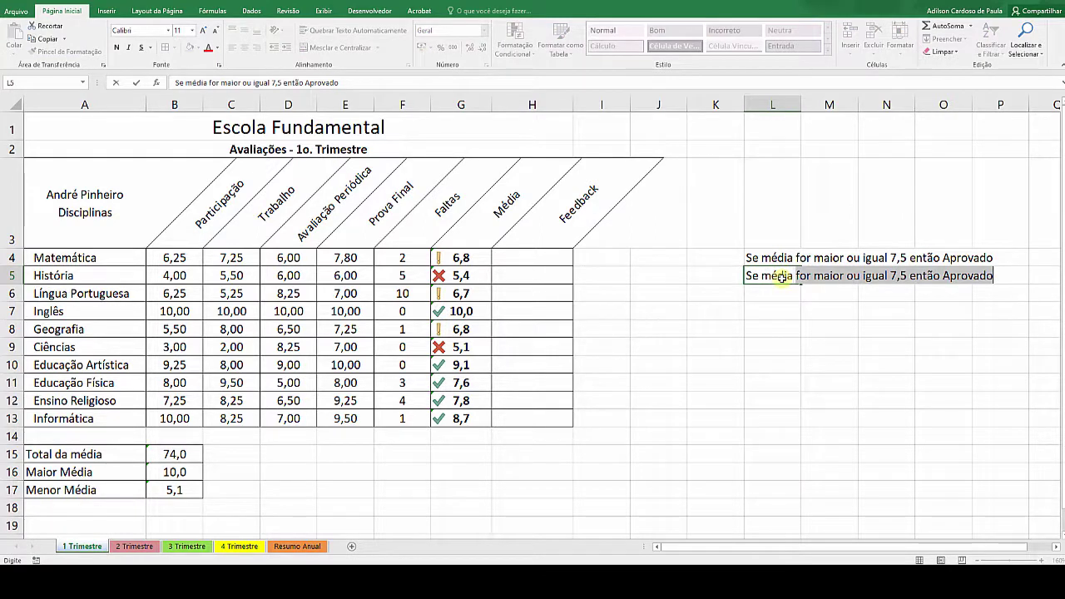
pyautogui.write('r <7,5')
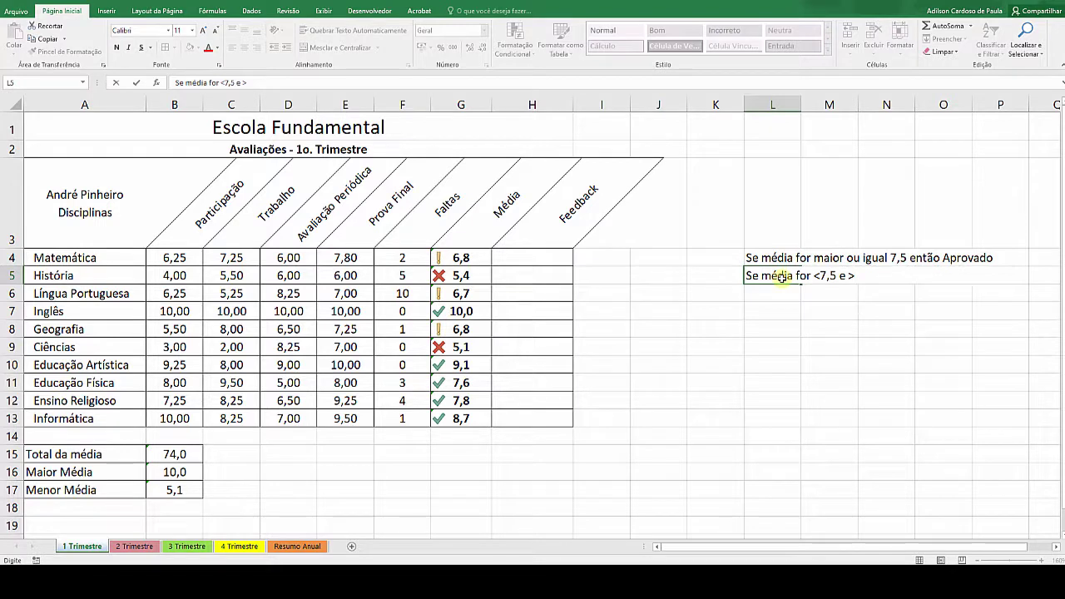
pyautogui.write('e >5,5 entao Recupe')
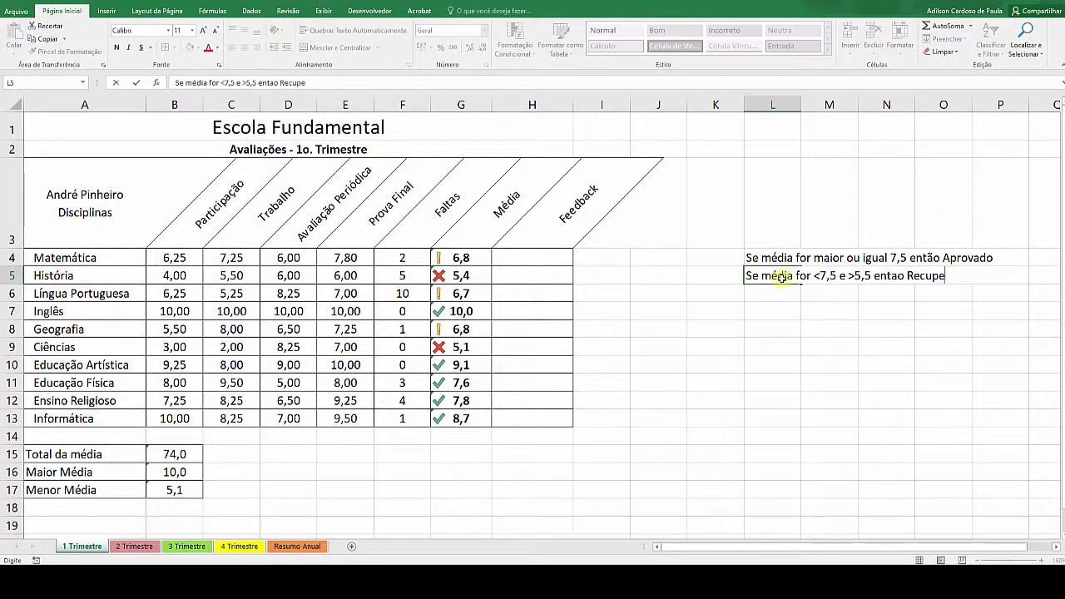
pyautogui.write('ração')
pyautogui.press('Return')
# Write the remaining condition in L6 as "senão Reprovado".
pyautogui.write('Menor')
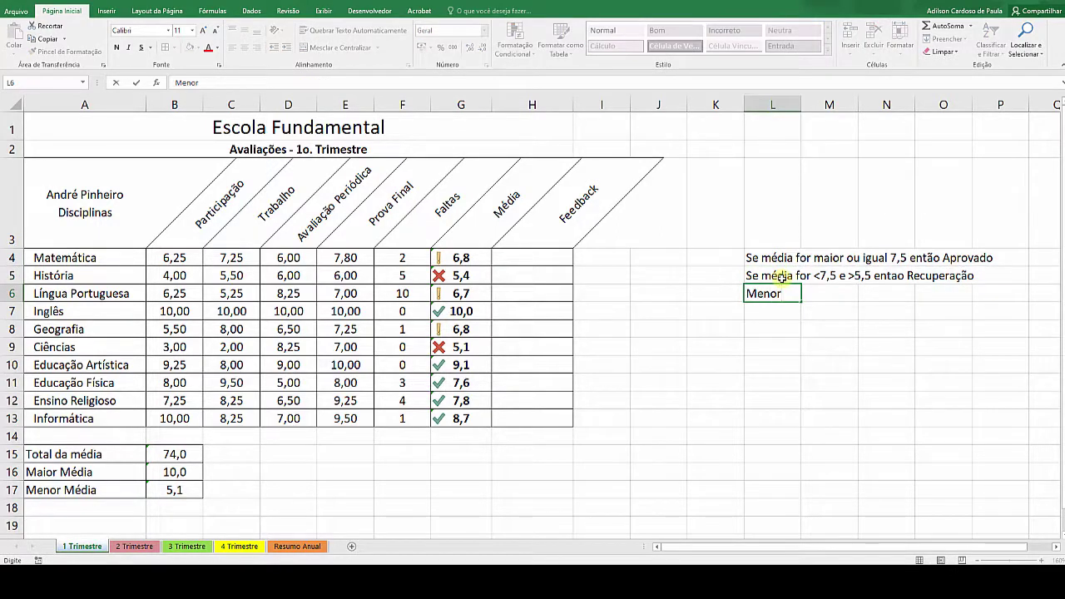
pyautogui.press('BackSpace')
pyautogui.press('BackSpace')
pyautogui.press('BackSpace')
pyautogui.press('BackSpace')
pyautogui.press('BackSpace')
pyautogui.write('senão Reprovado')
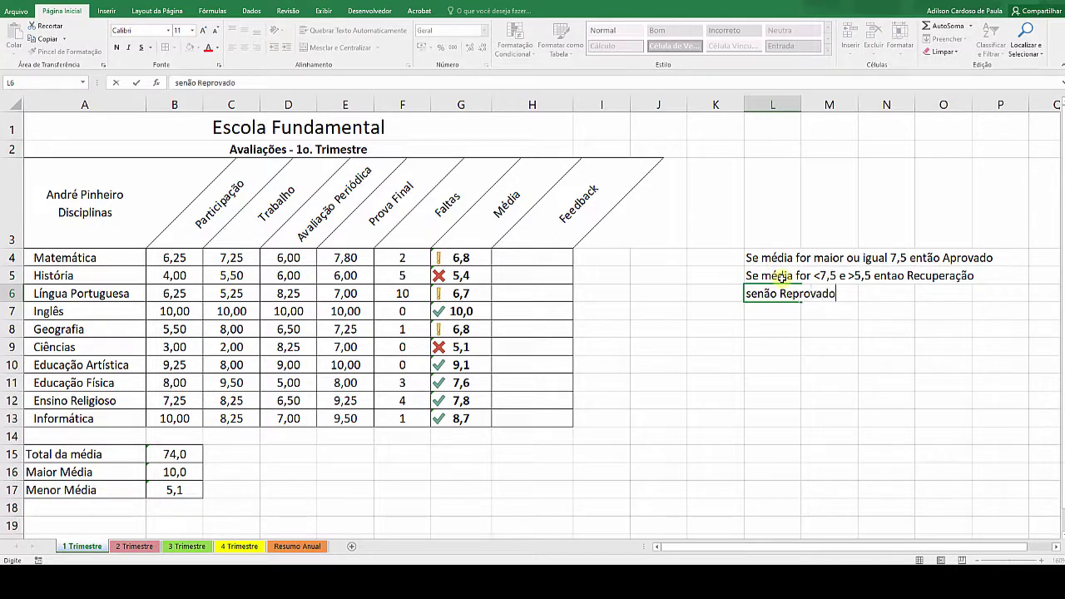
pyautogui.click(786, 333)
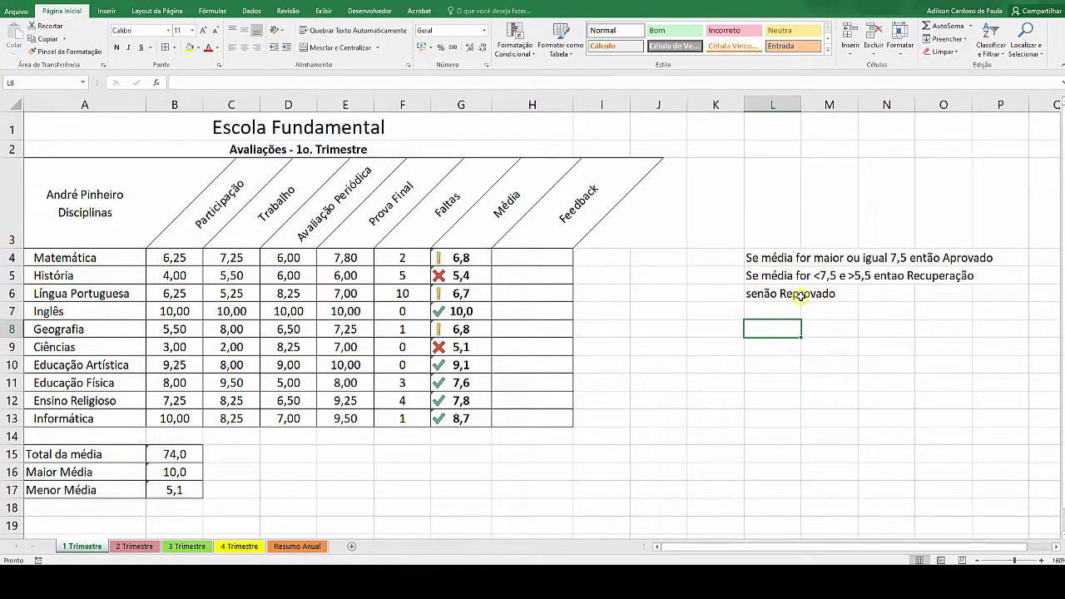
pyautogui.click(849, 332)
# Begin an SE formula in H4 that returns "Aprovado" when G4>=7,5, with another SE as its false value.
pyautogui.click(538, 258)
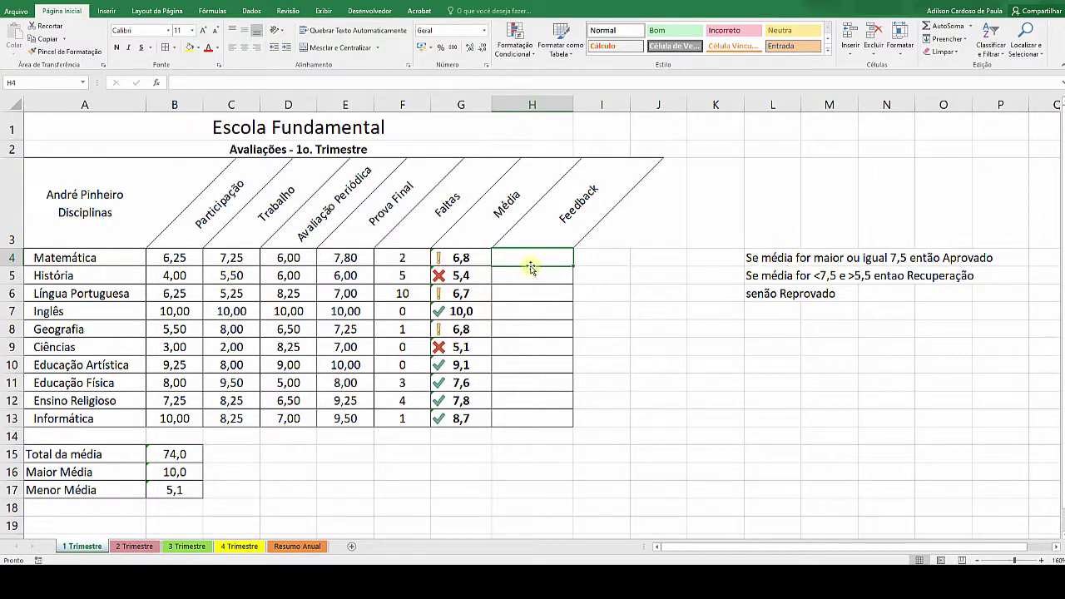
pyautogui.write('=')
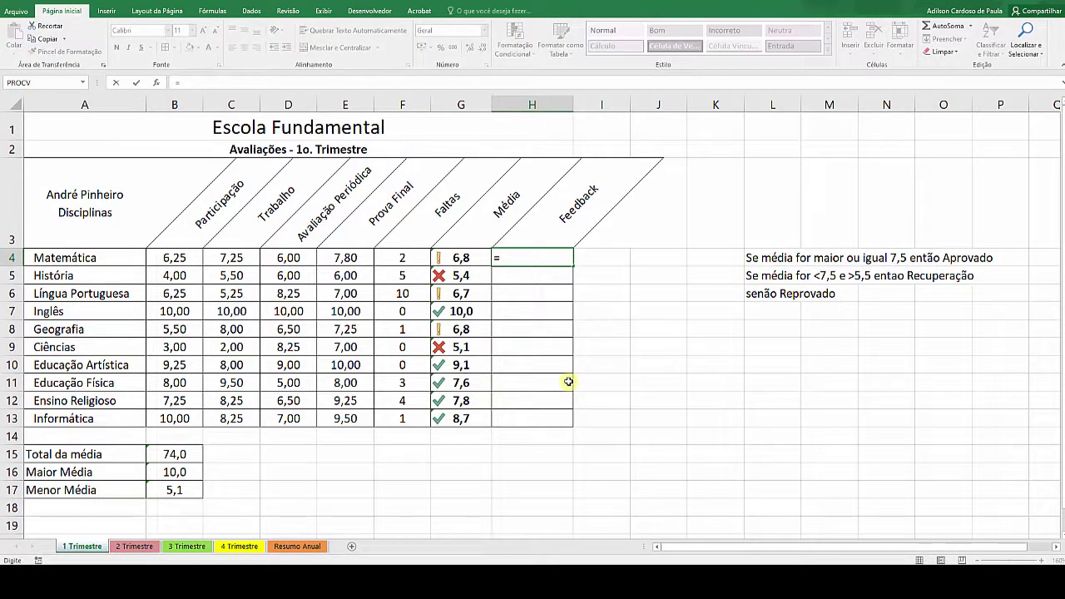
pyautogui.write('se')
pyautogui.press('Tab')
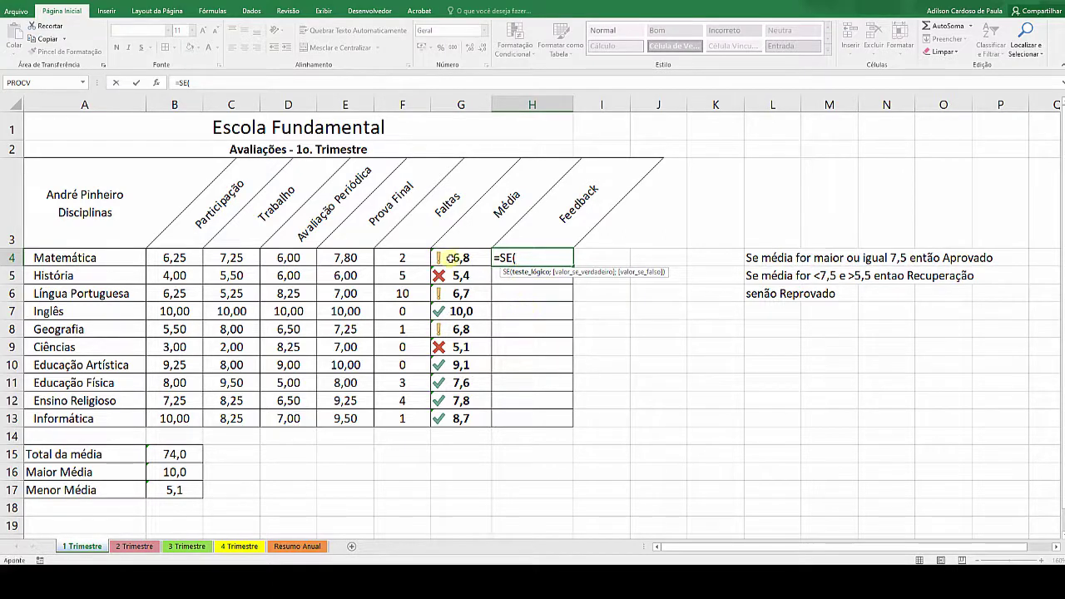
pyautogui.click(451, 259)
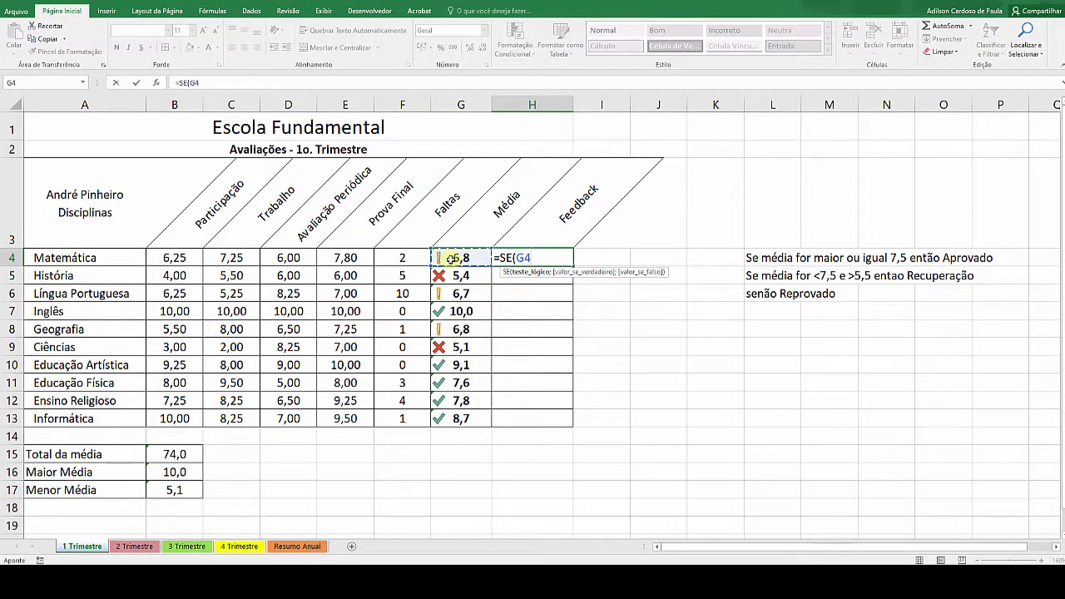
pyautogui.write('>')
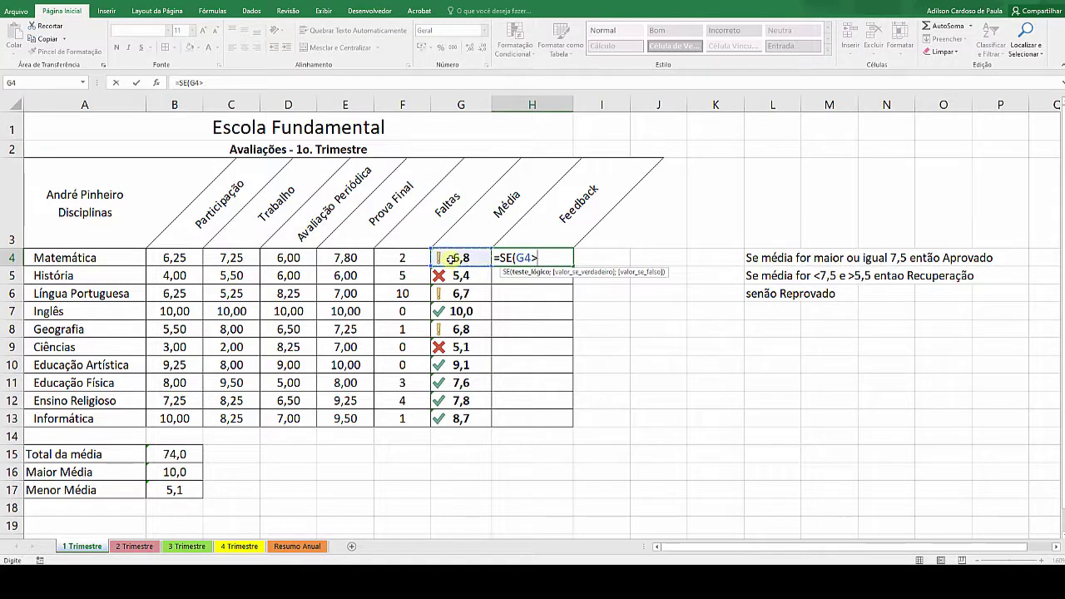
pyautogui.write('=7,5;')
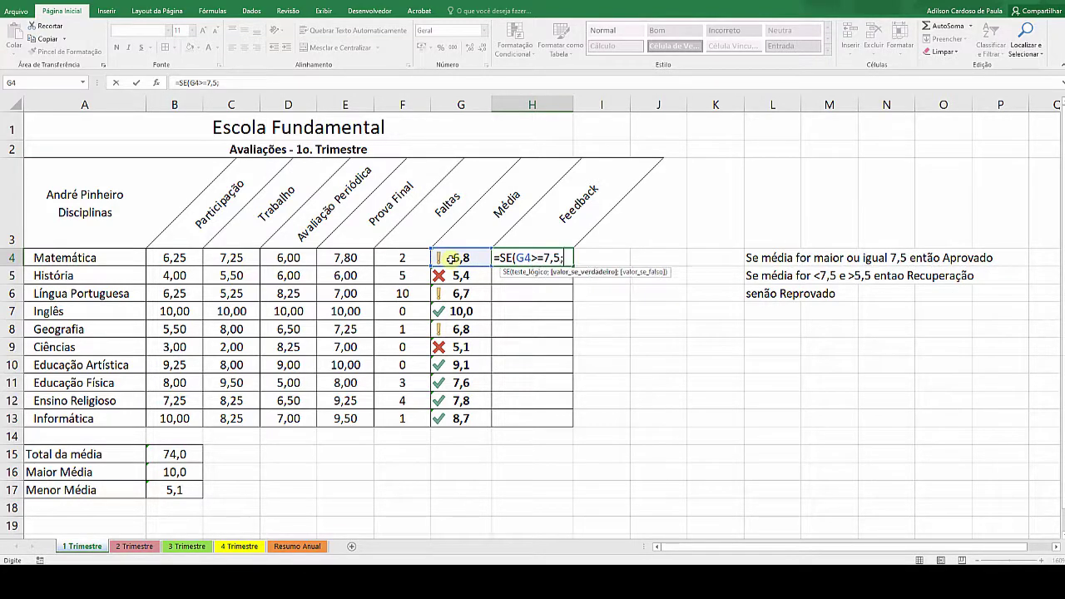
pyautogui.write('"Aprovada')
pyautogui.press('BackSpace')
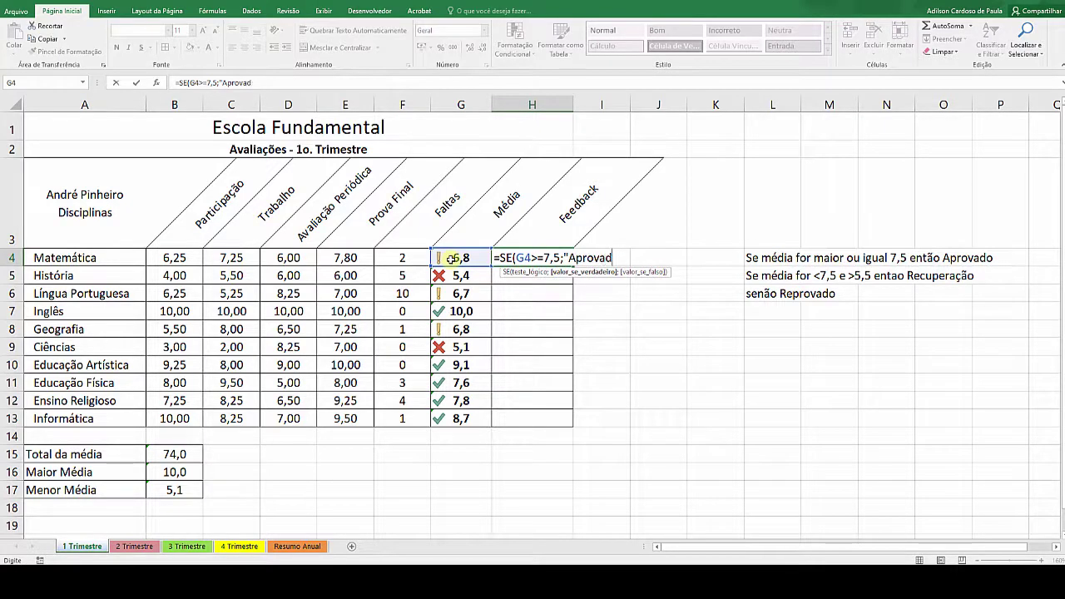
pyautogui.write('o";se')
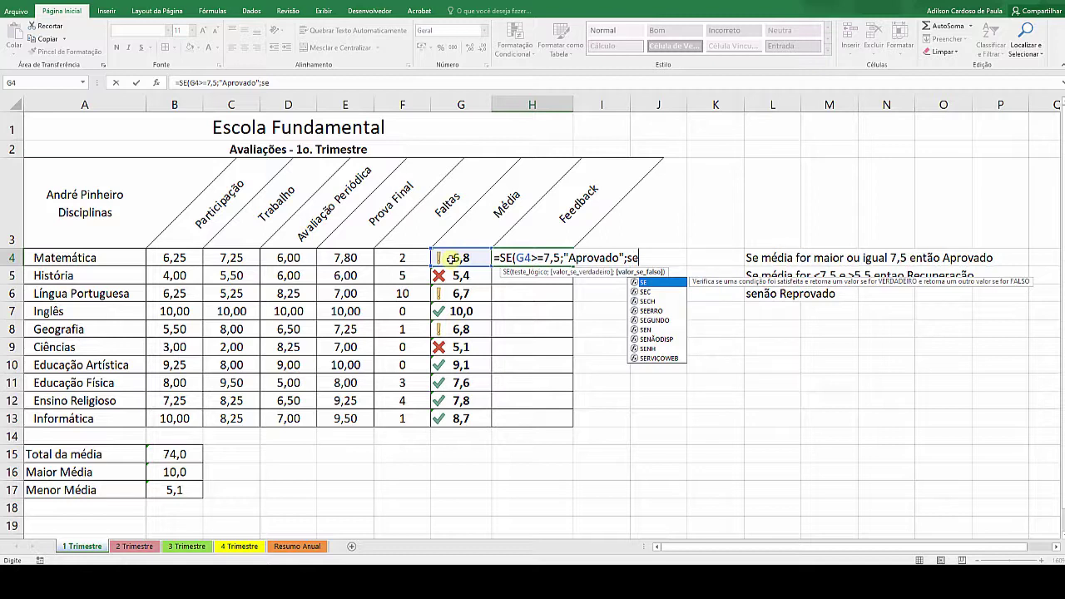
# Complete the nested SE in H4 to return "Recuperação" when G4>5,5 and "Reprovado" otherwise, accepting the closing-parenthesis correction.
pyautogui.press('Tab')
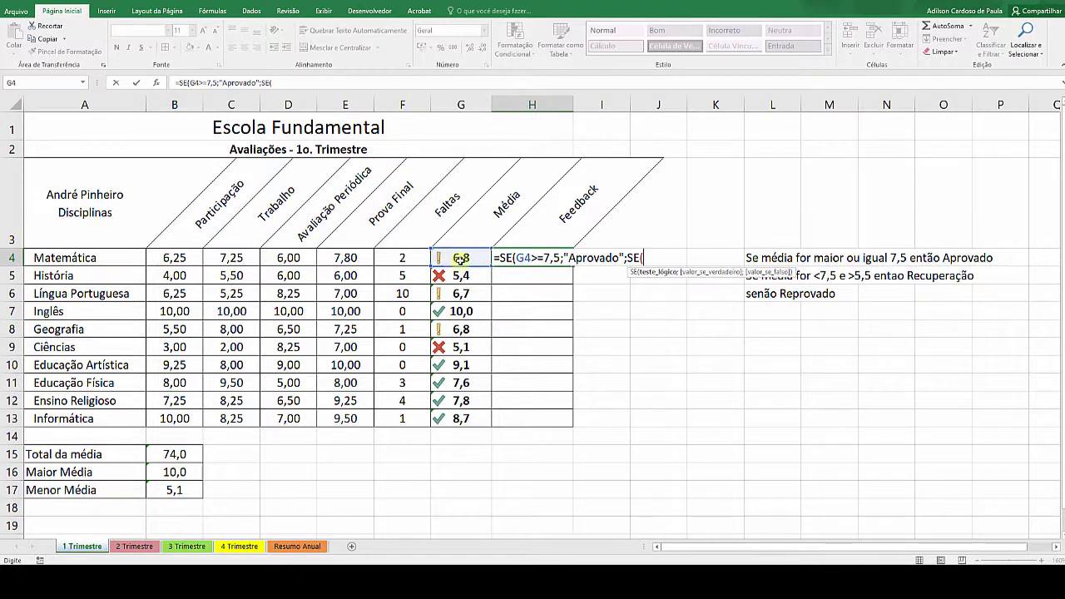
pyautogui.click(460, 259)
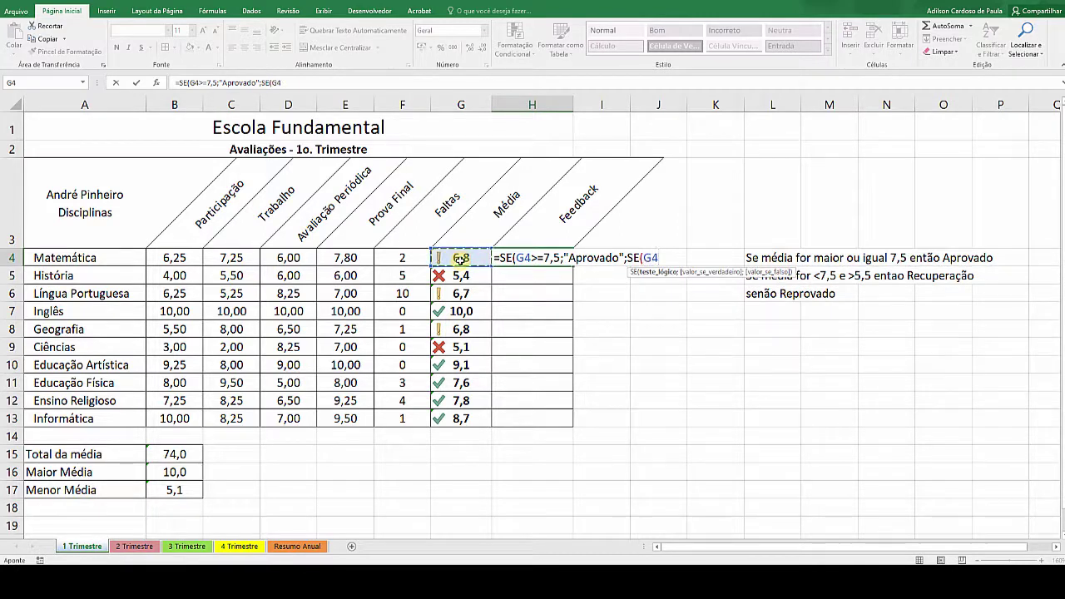
pyautogui.write('>5,5;')
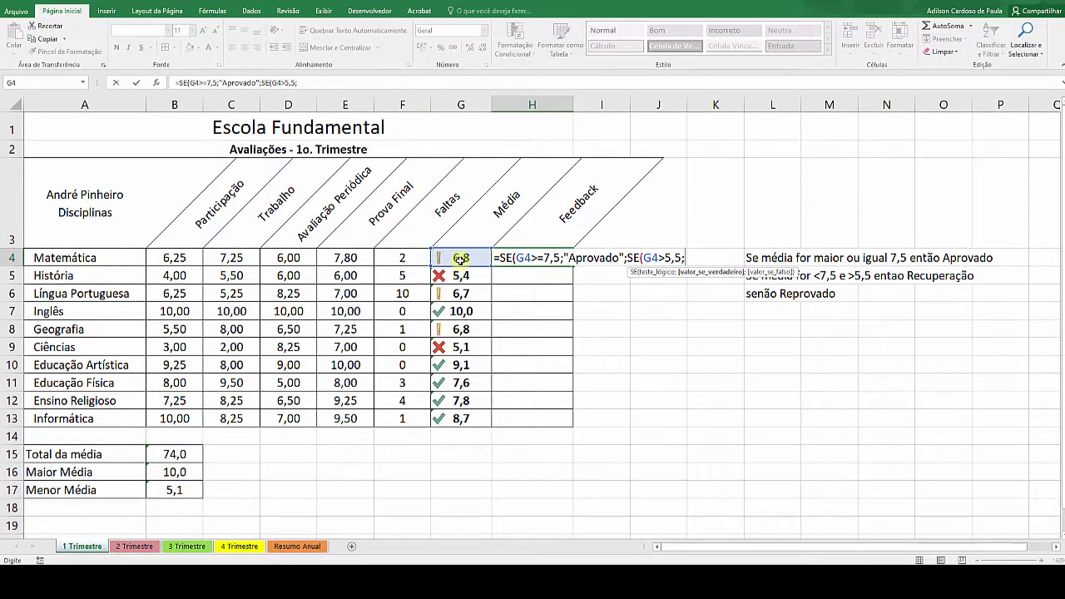
pyautogui.write('"Rec')
pyautogui.write('upa')
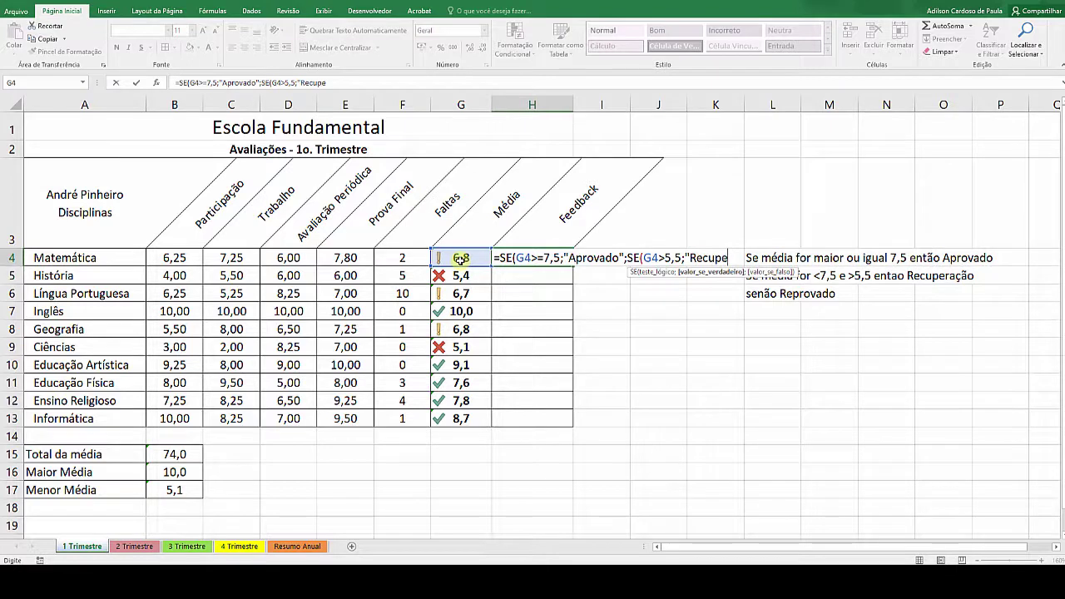
pyautogui.write('ração')
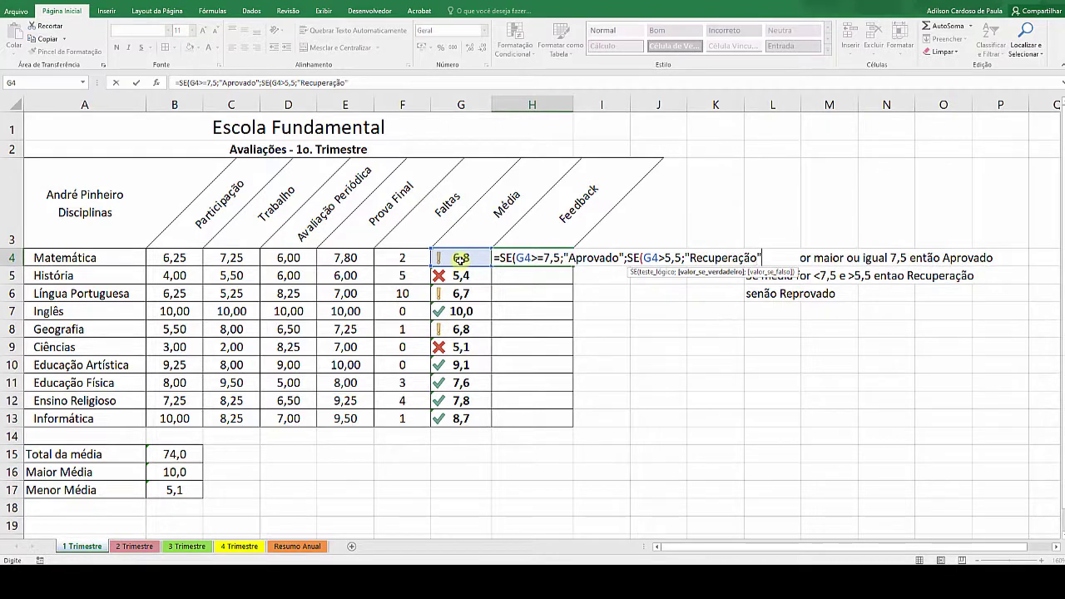
pyautogui.write(';')
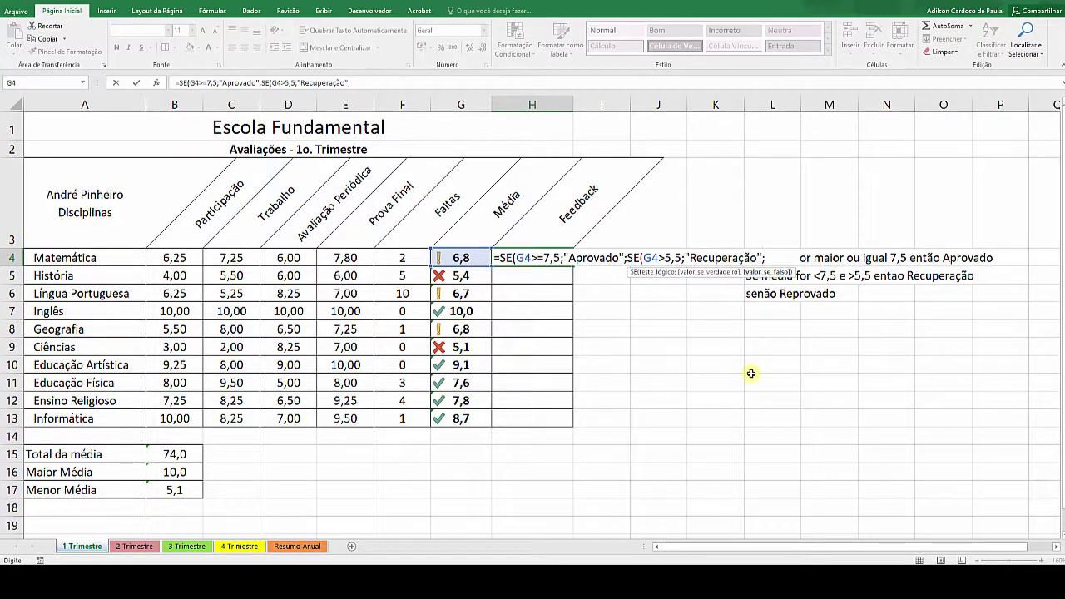
pyautogui.write('Reprovado"')
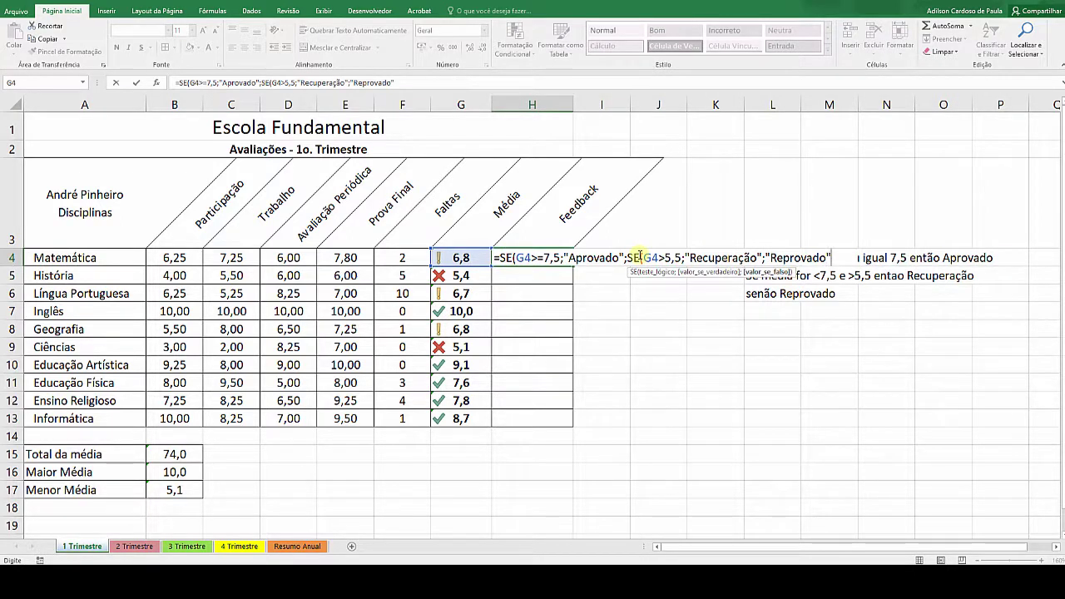
pyautogui.press('Return')
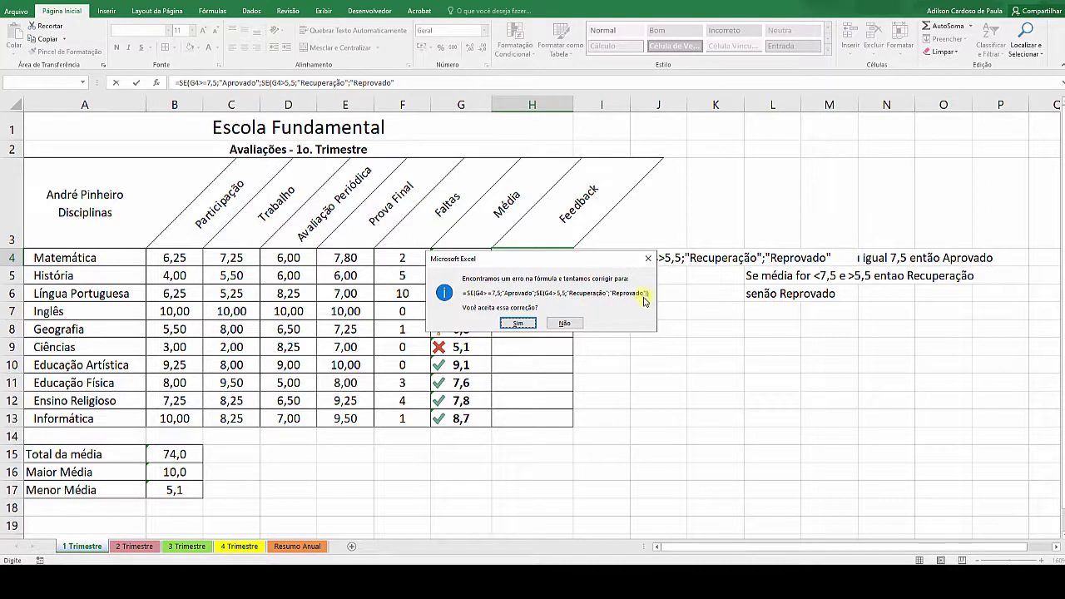
pyautogui.click(511, 324)
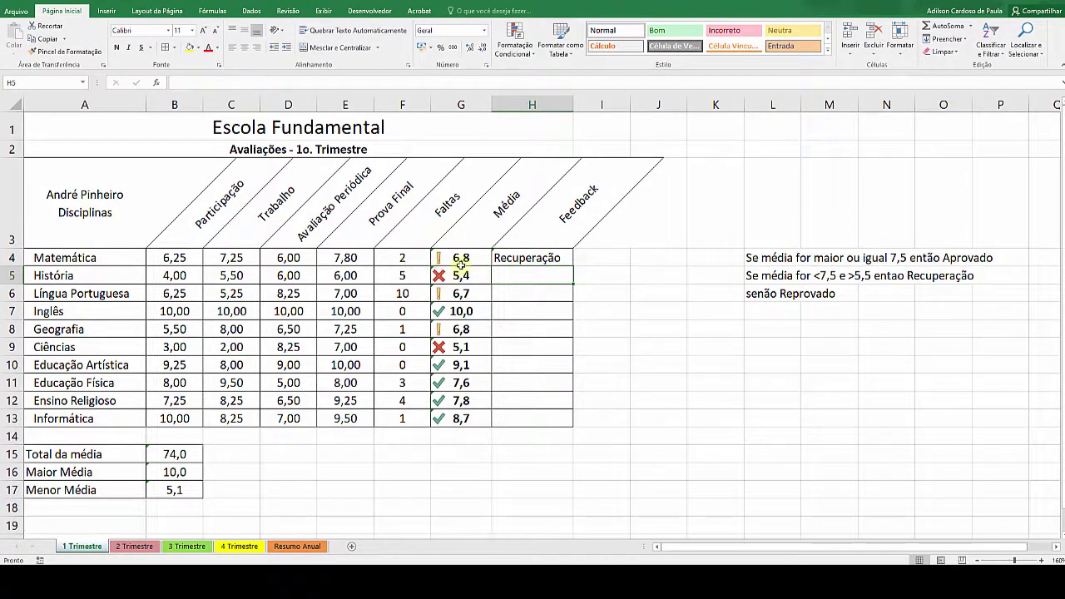
# Fill the nested SE formula from H4 down the Feedback column to H13.
pyautogui.click(556, 260)
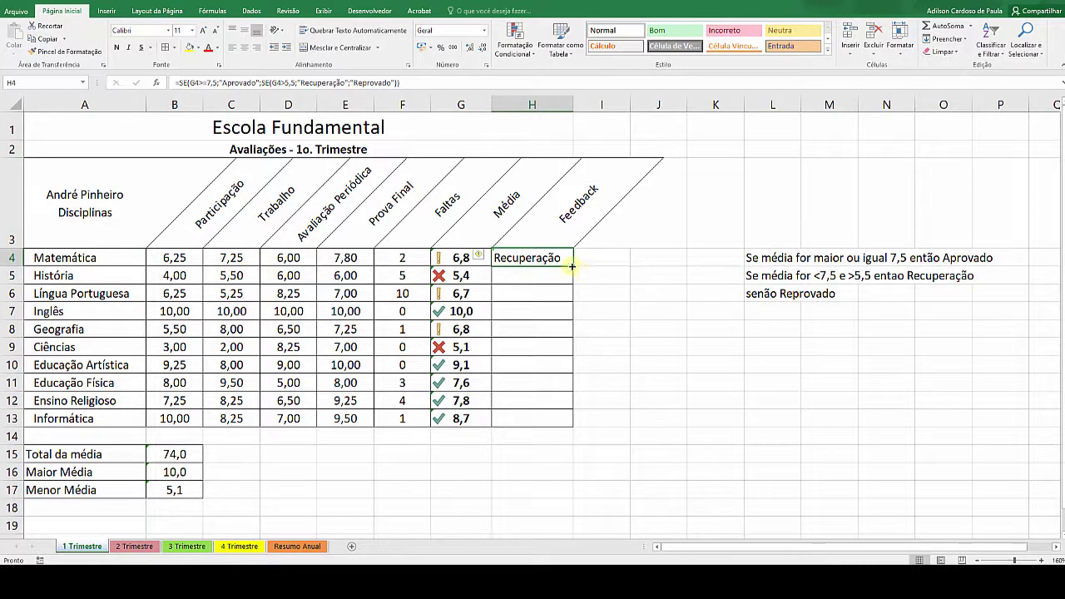
pyautogui.moveTo(573, 266); pyautogui.dragTo(568, 420)
pyautogui.click(637, 310)
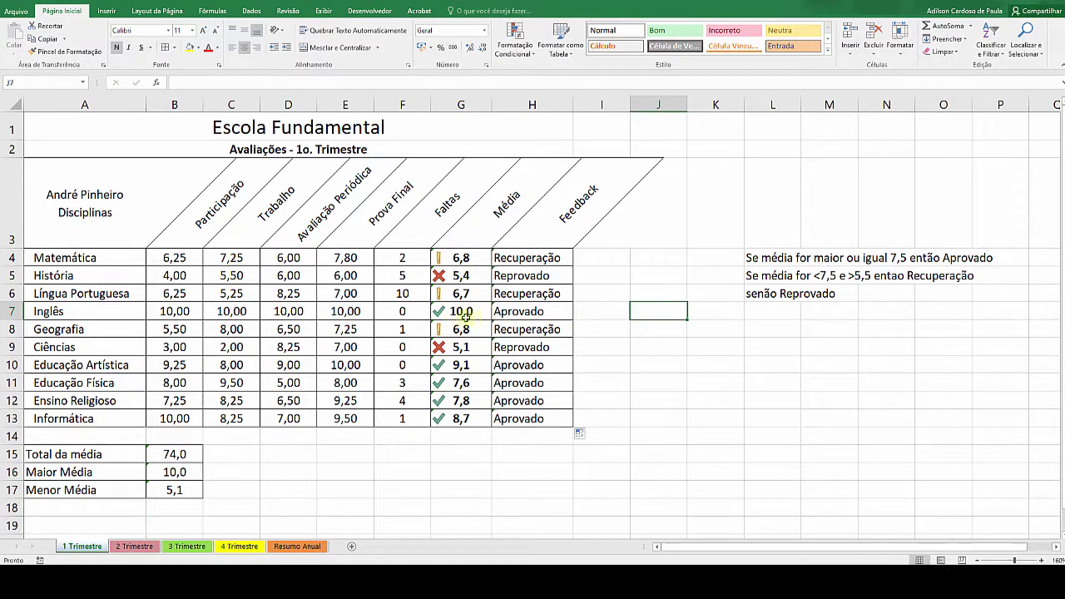
pyautogui.click(592, 381)
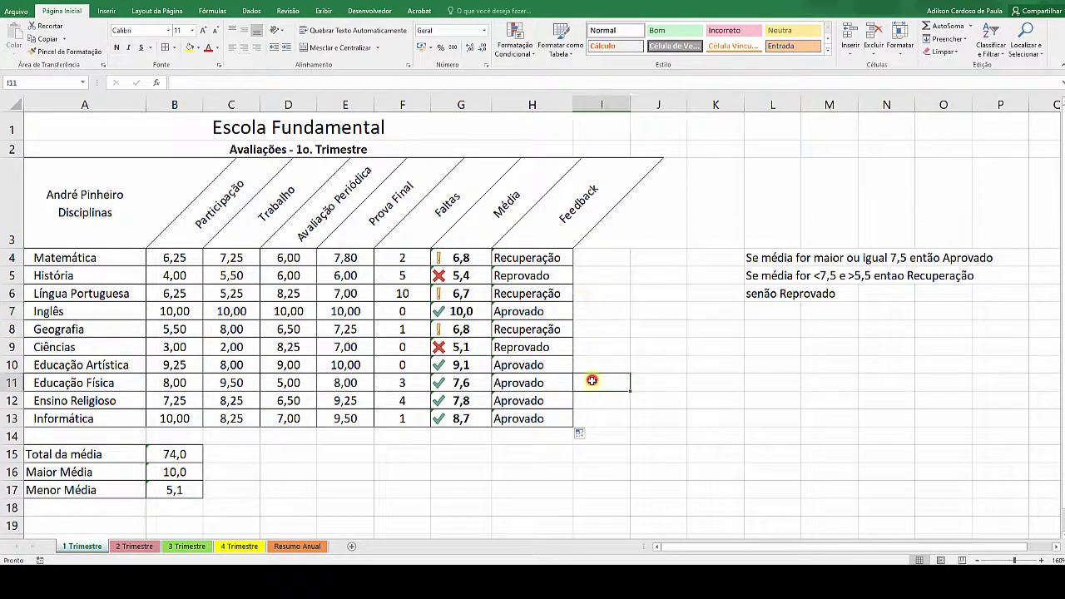
pyautogui.click(610, 431)
pyautogui.click(702, 430)
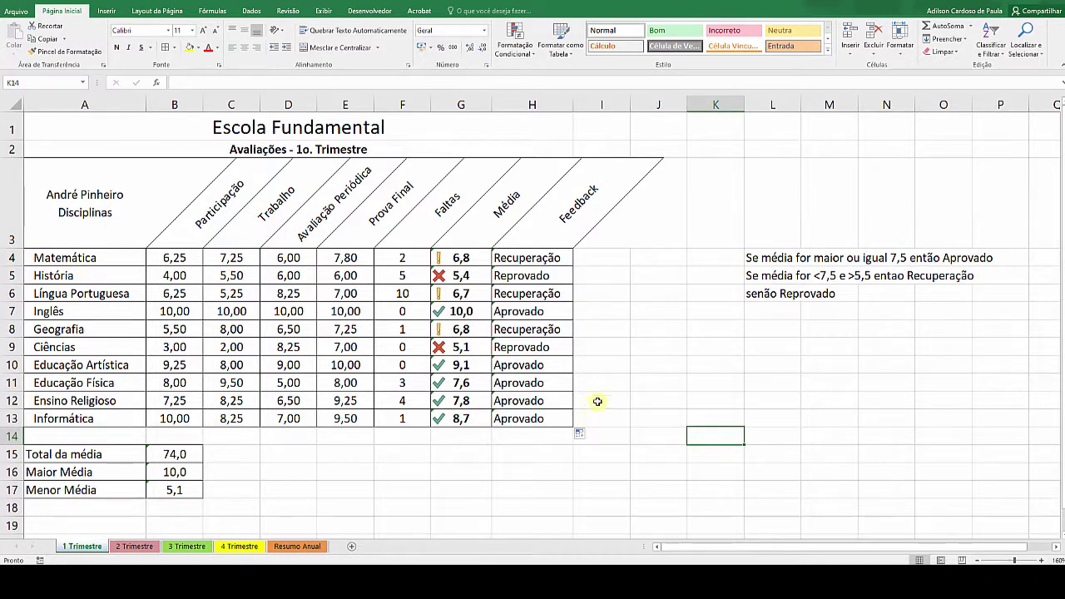
pyautogui.click(737, 349)
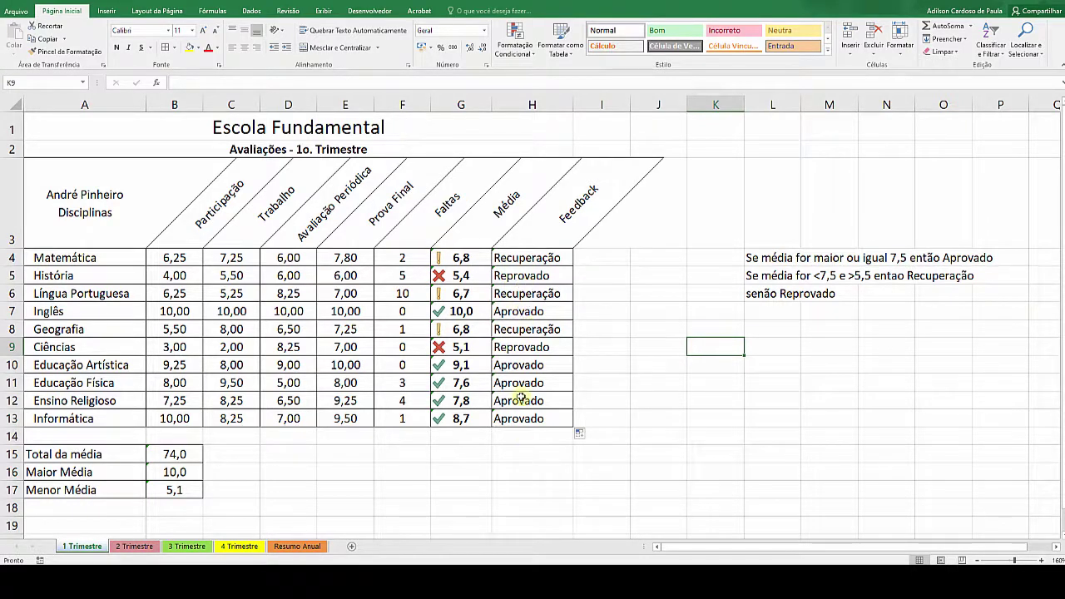
# Highlight Feedback cells H4:H13 containing the text "Reprovado" with conditional formatting, using light red fill and dark red text.
pyautogui.moveTo(520, 293); pyautogui.dragTo(517, 421)
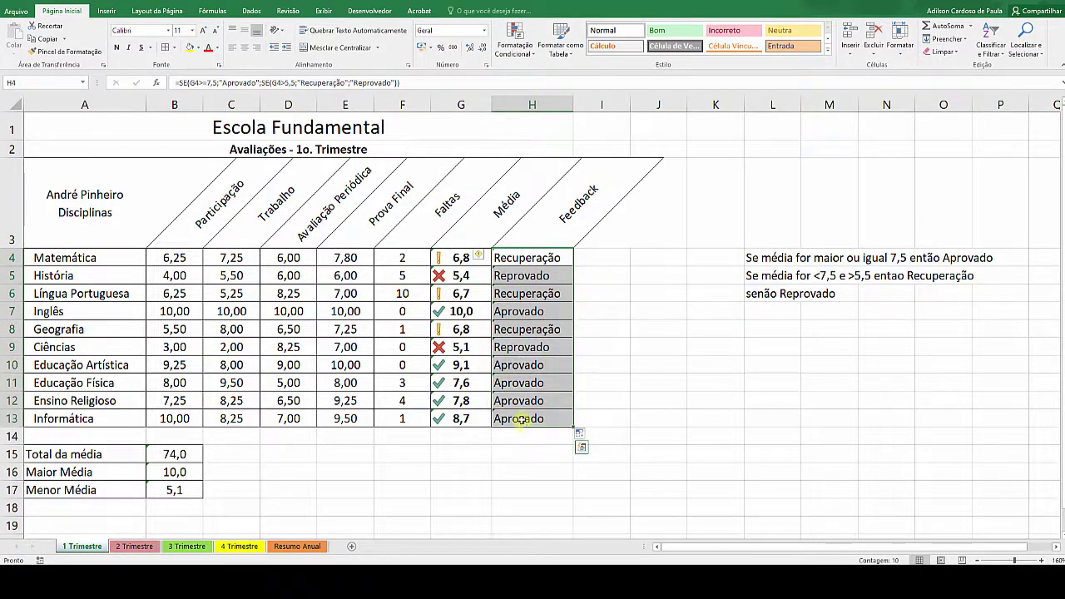
pyautogui.click(521, 56)
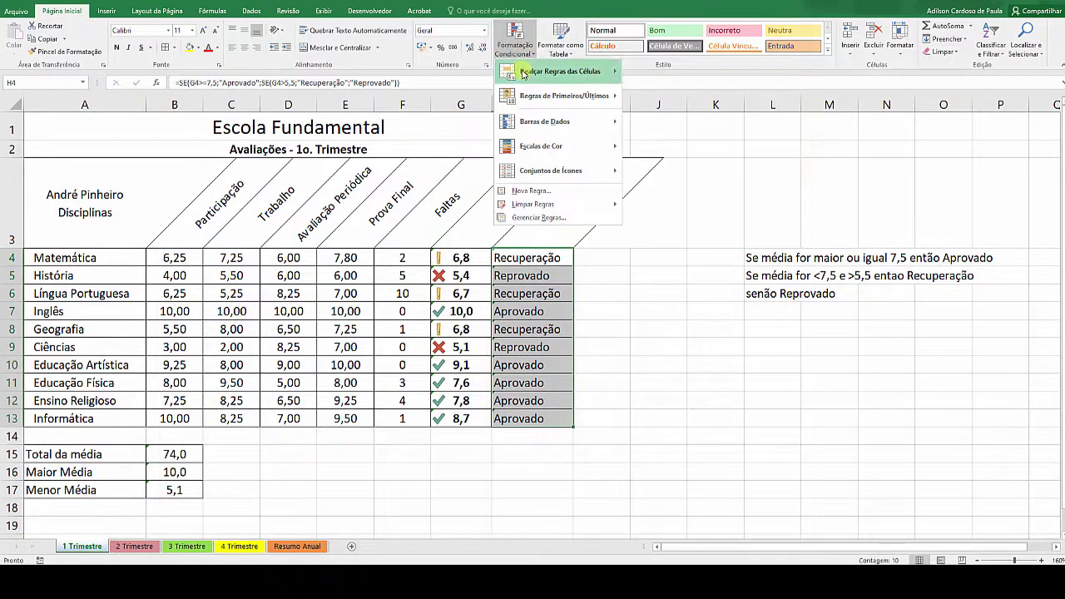
pyautogui.moveTo(558, 72)
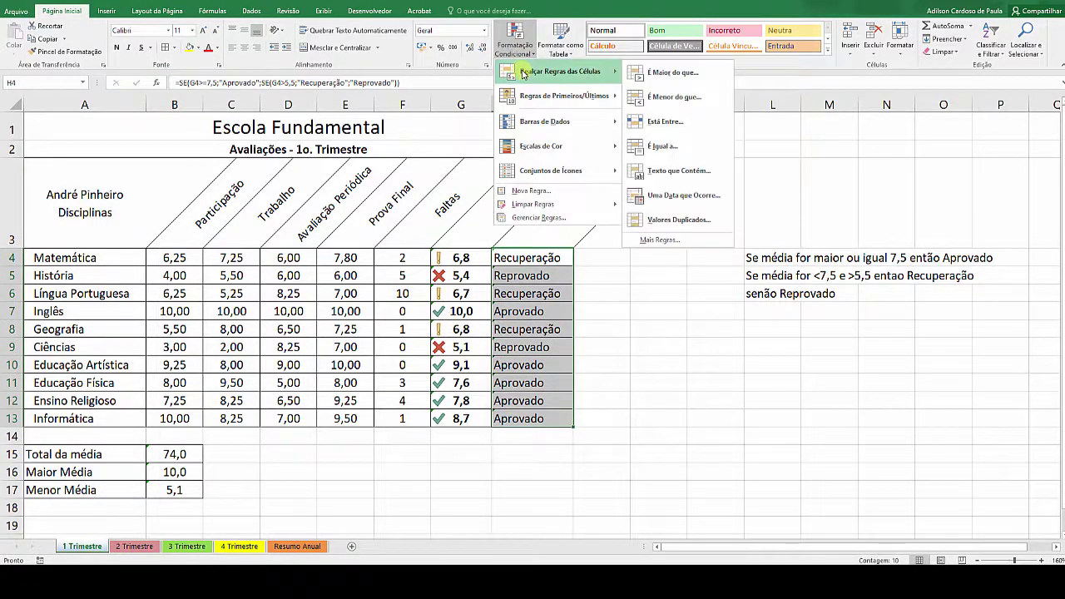
pyautogui.click(704, 181)
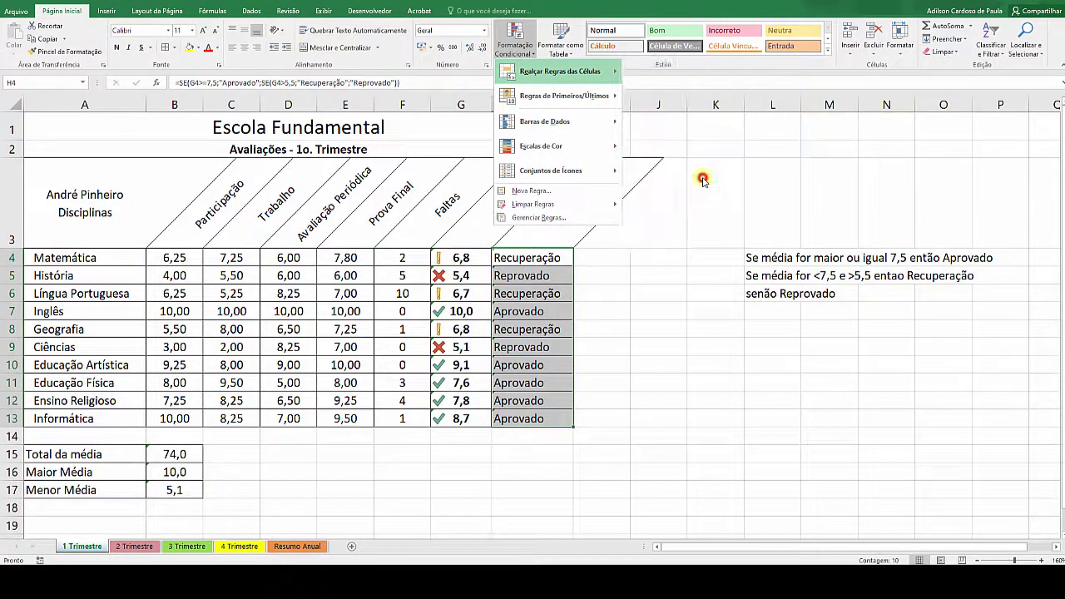
pyautogui.moveTo(674, 381); pyautogui.dragTo(387, 150)
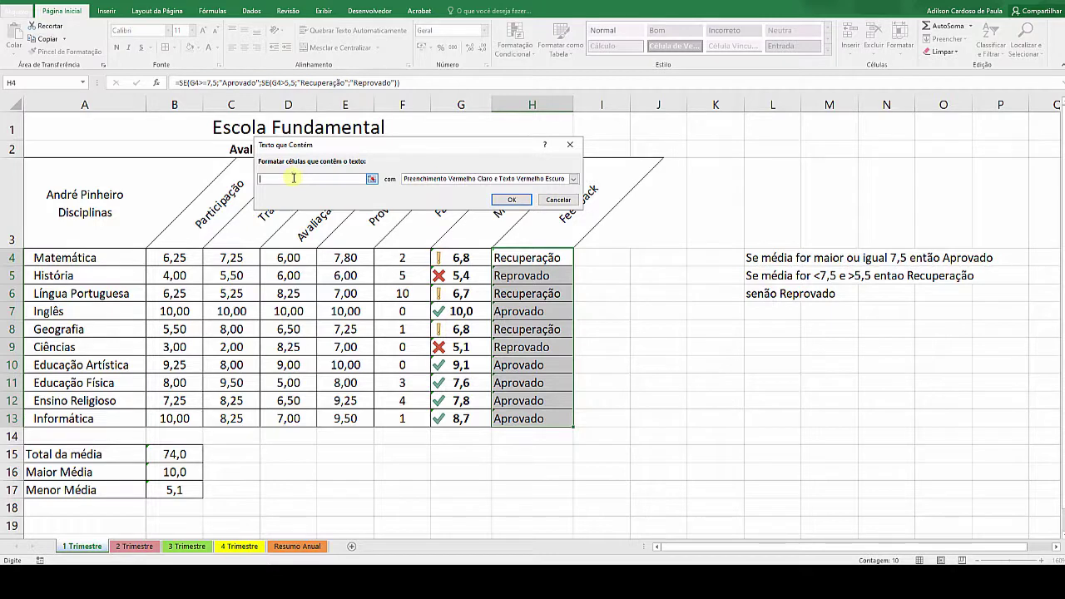
pyautogui.write('Reprovado')
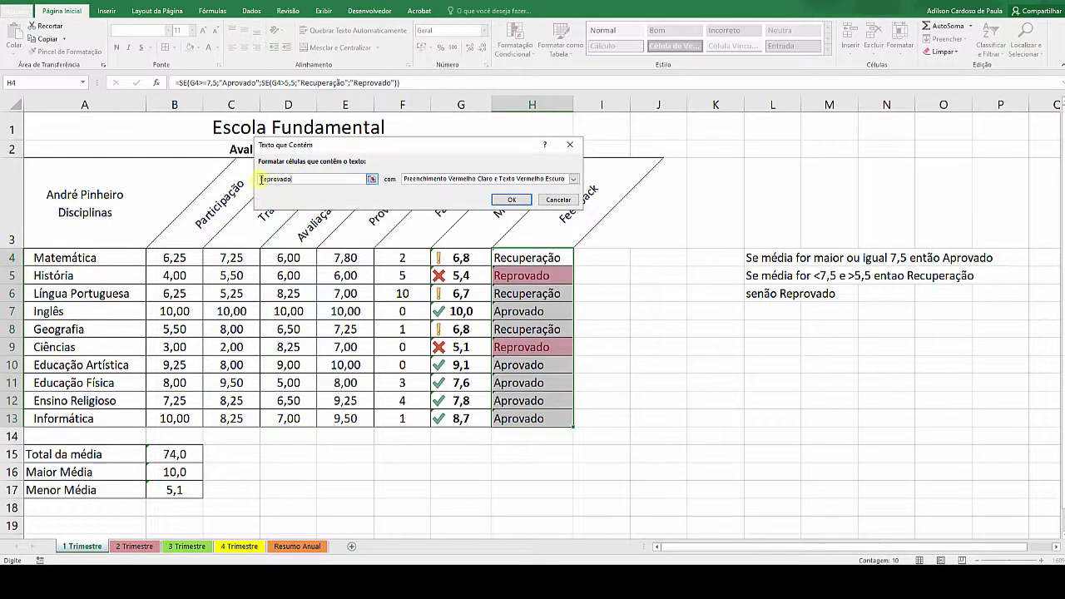
pyautogui.moveTo(261, 179); pyautogui.dragTo(298, 179)
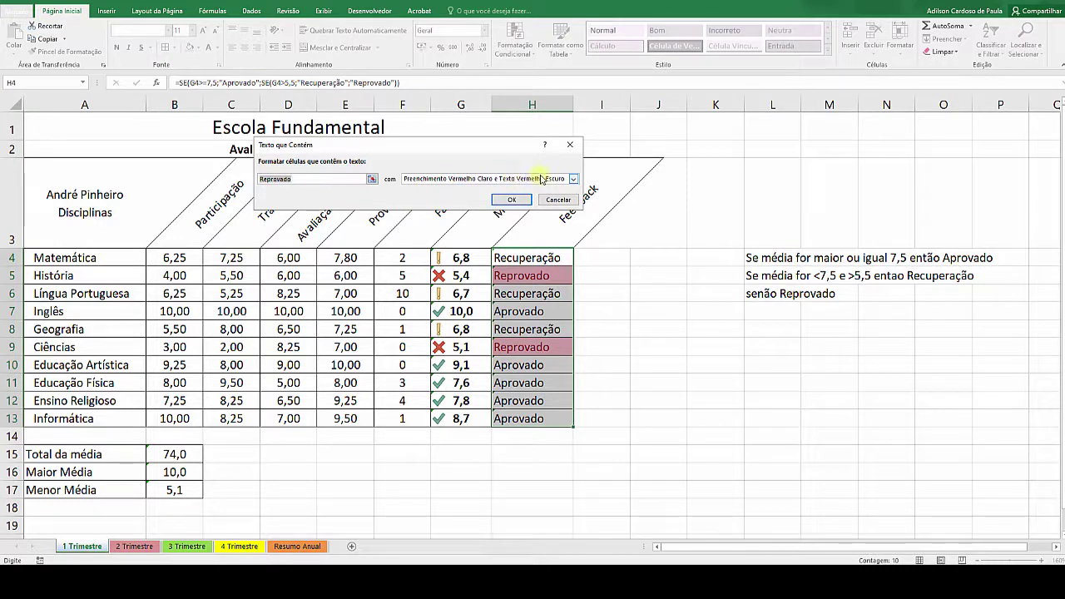
pyautogui.click(512, 200)
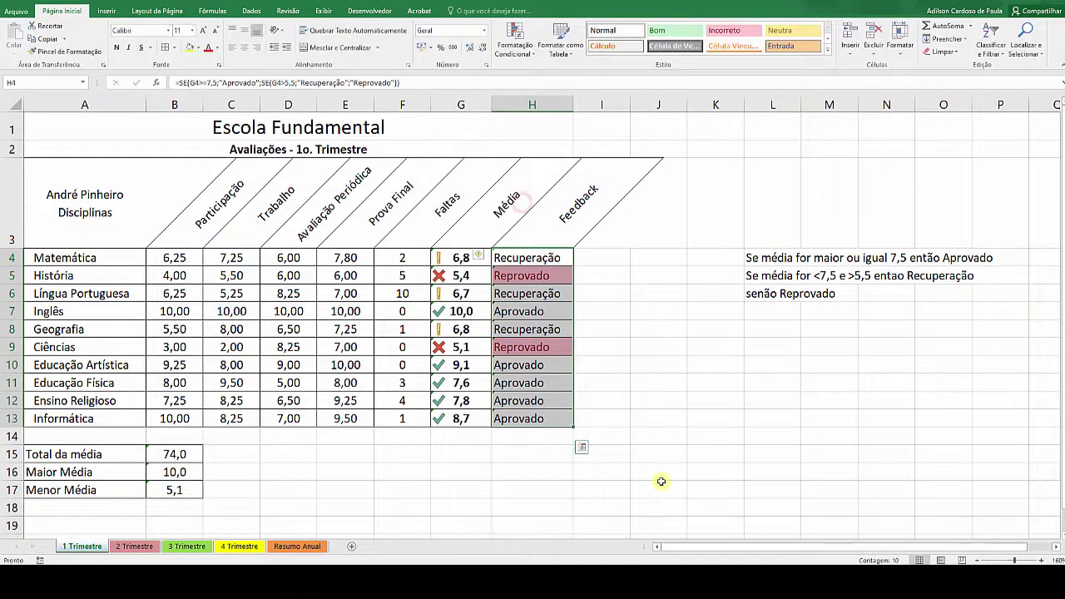
pyautogui.click(730, 460)
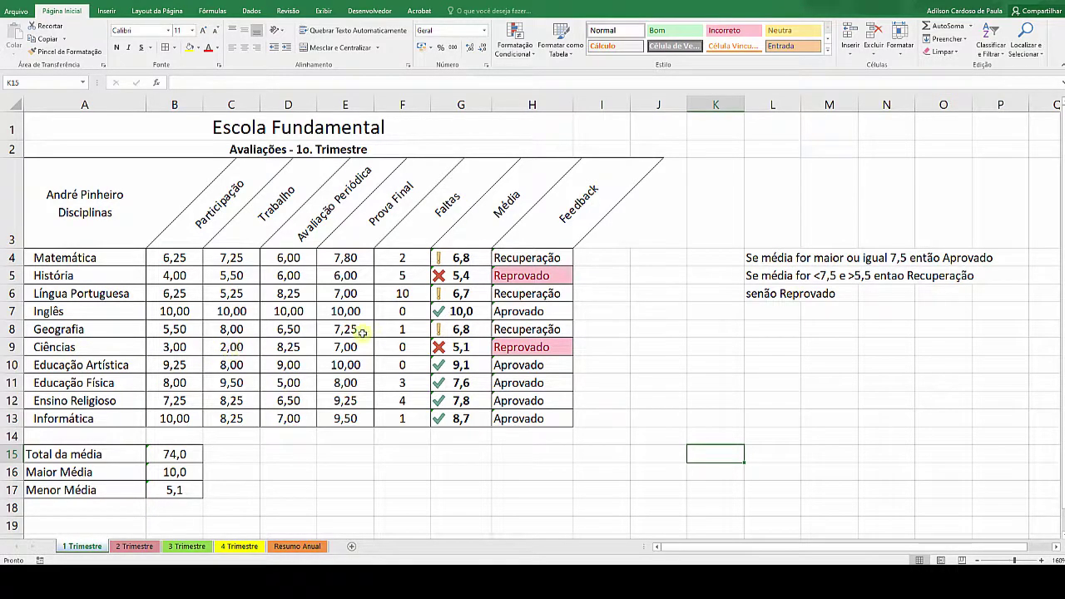
# Change the Participação and Trabalho grades for Ciências to 10 each.
pyautogui.click(189, 350)
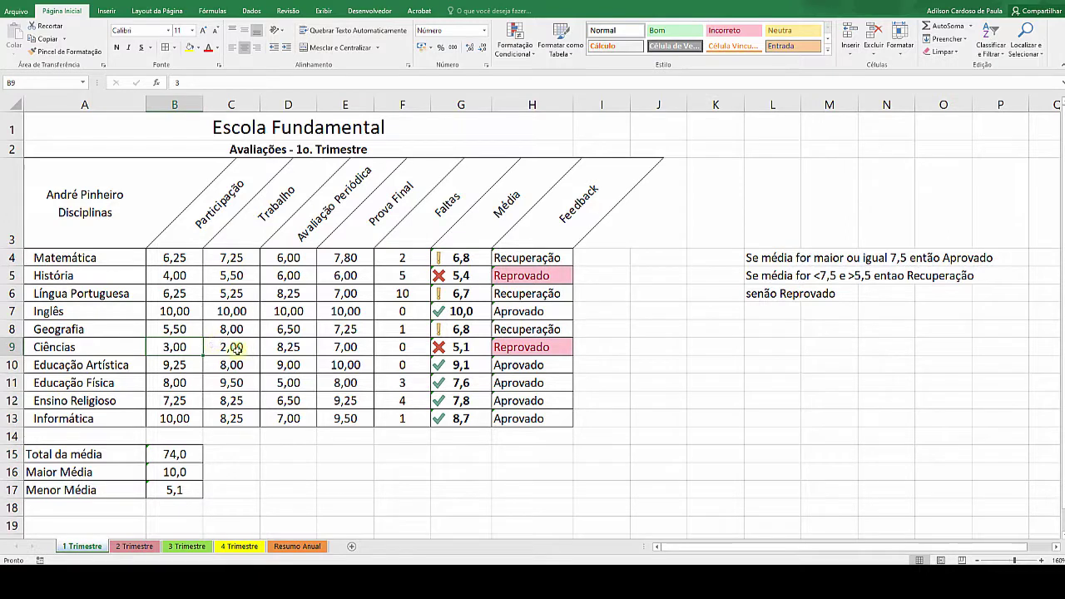
pyautogui.write('10')
pyautogui.press('Return')
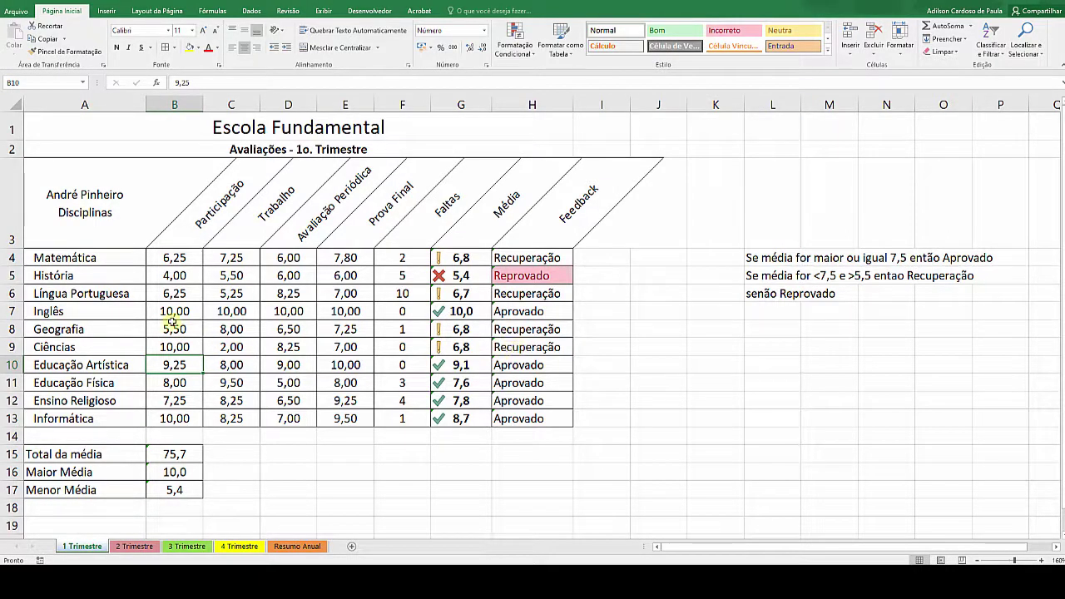
pyautogui.click(229, 348)
pyautogui.write('10')
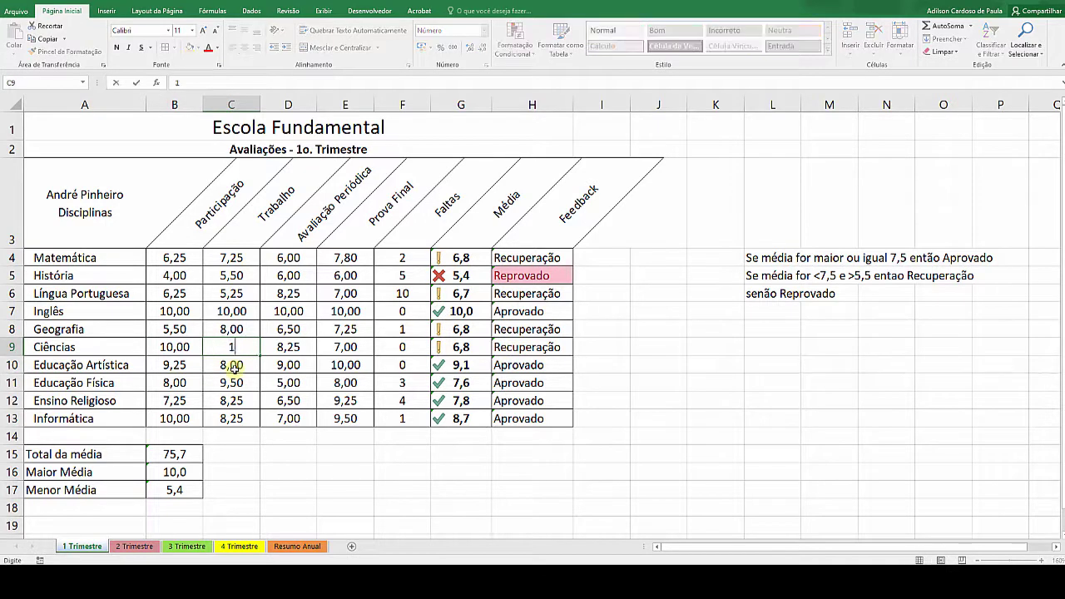
pyautogui.press('Return')
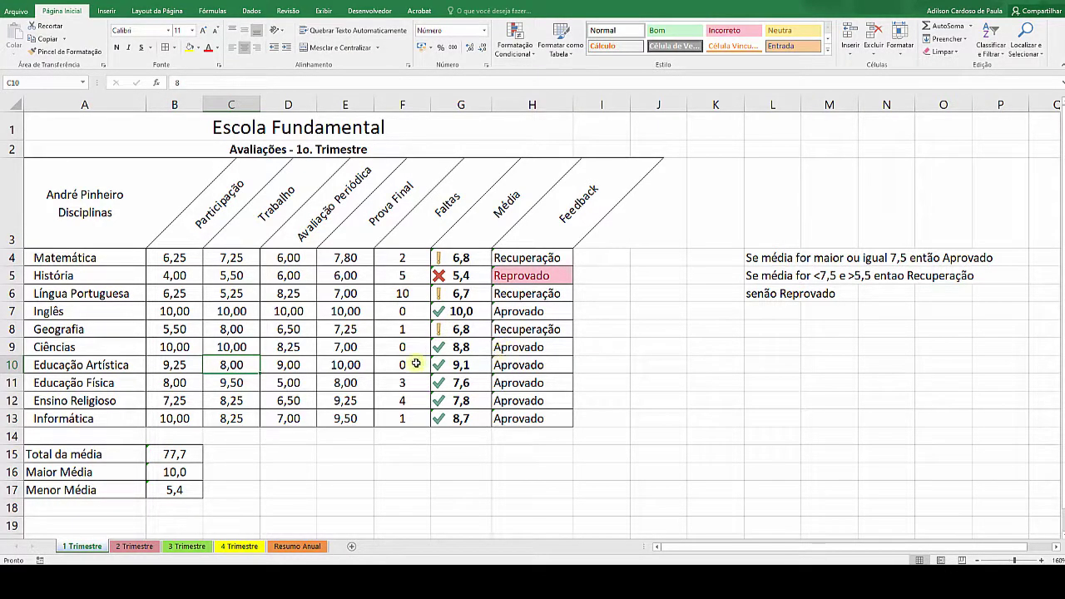
# Change the Trabalho and Participação grades for Educação Artística to 0 each.
pyautogui.write('8')
pyautogui.press('BackSpace')
pyautogui.write('0')
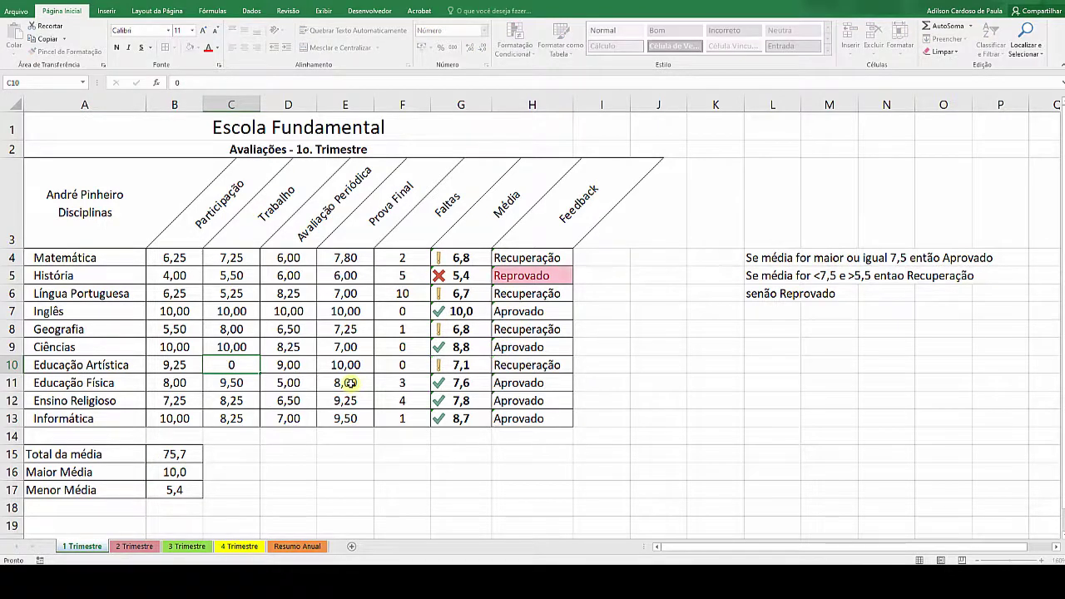
pyautogui.press('Left')
pyautogui.write('0')
pyautogui.press('Return')
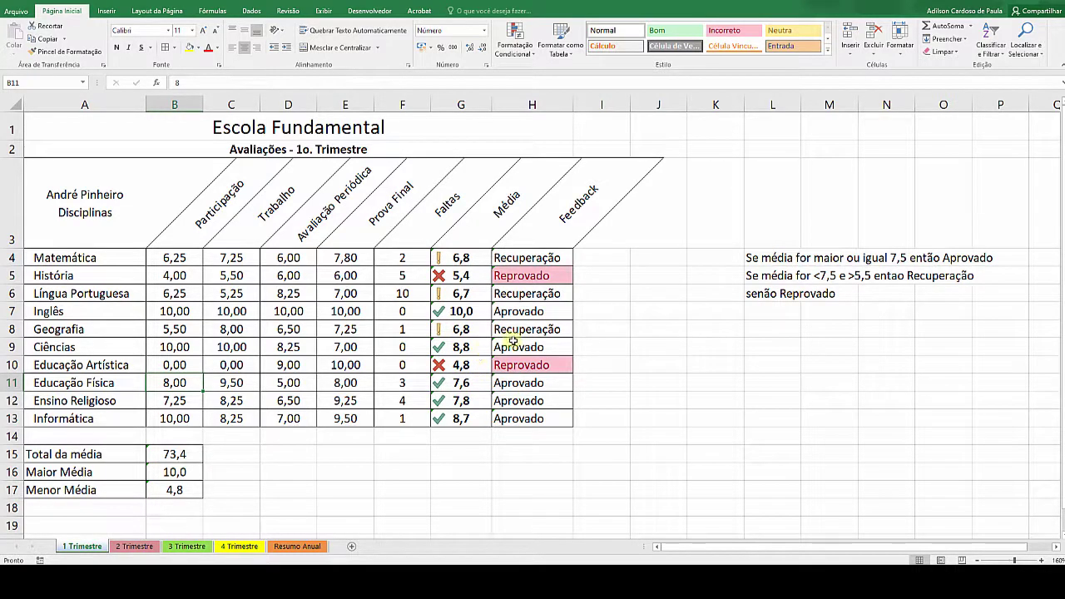
pyautogui.click(685, 401)
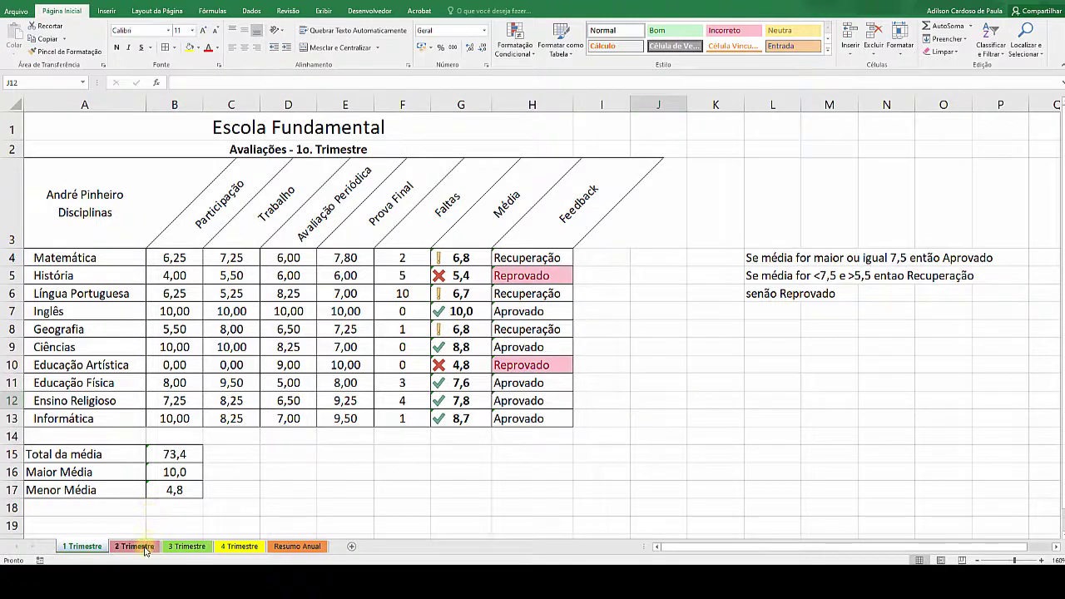
# Look through the 2, 3 and 4 Trimestre sheets and return to the 1 Trimestre sheet.
pyautogui.click(146, 547)
pyautogui.click(200, 547)
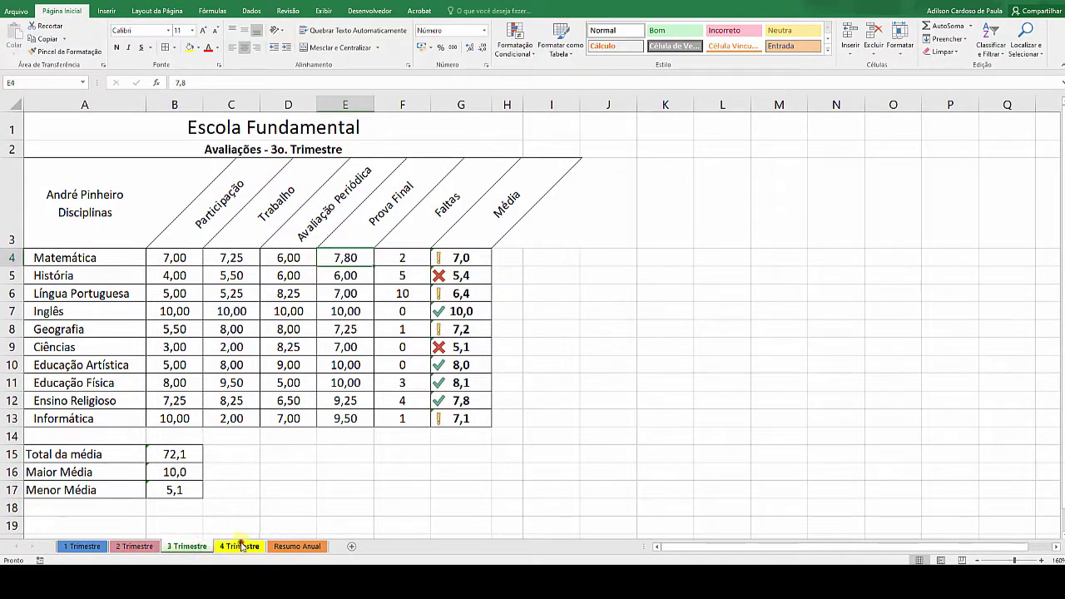
pyautogui.click(240, 547)
pyautogui.click(83, 547)
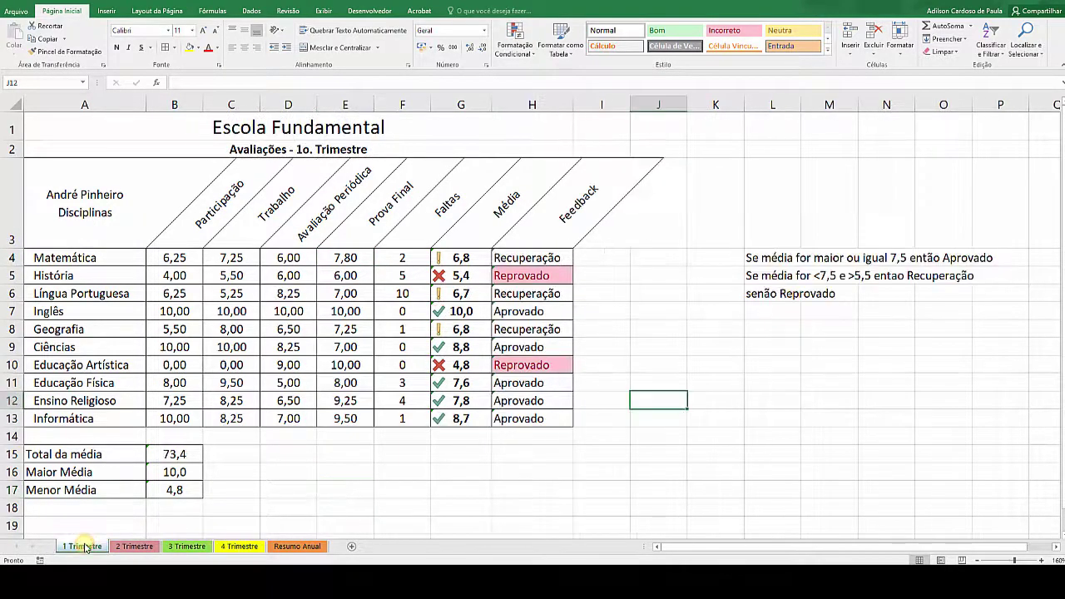
pyautogui.click(519, 511)
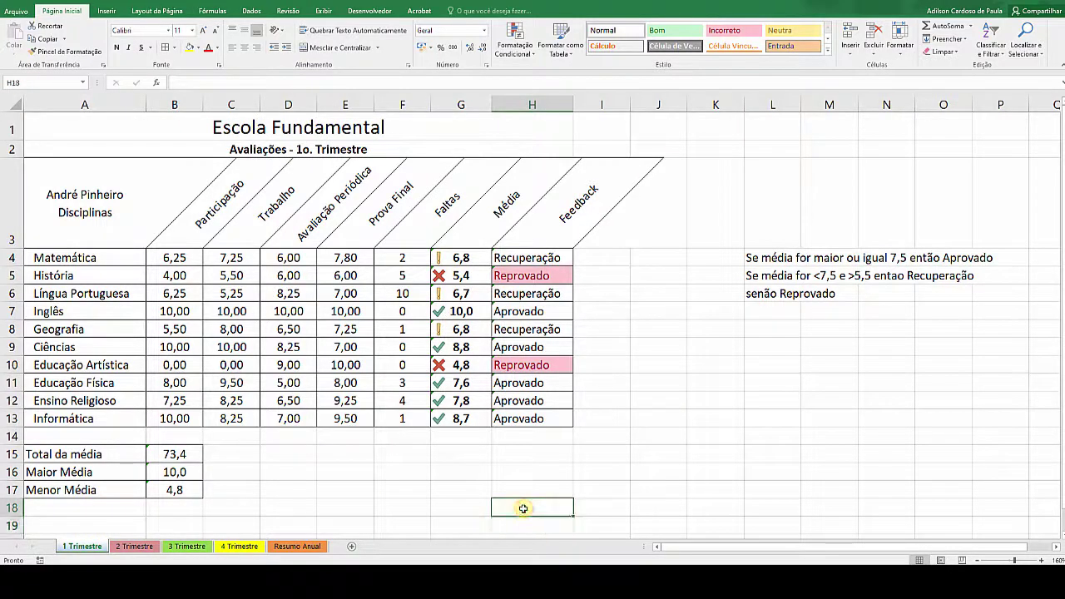